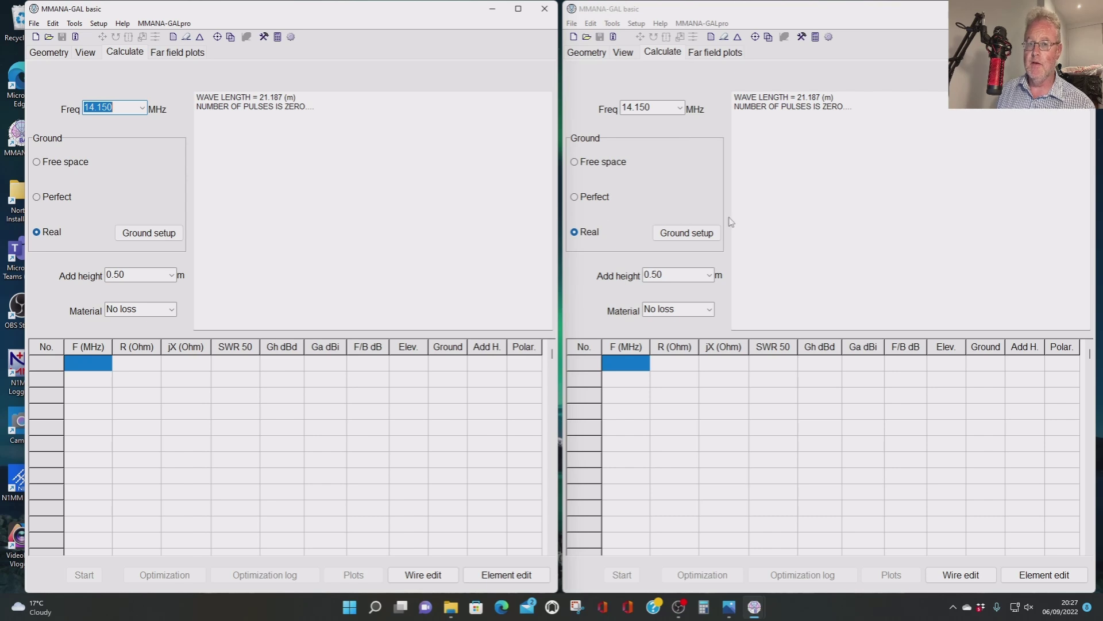
# In the left model's YZ wire editor, draw a 20 m vertical wire up from the origin
pyautogui.click(185, 38)
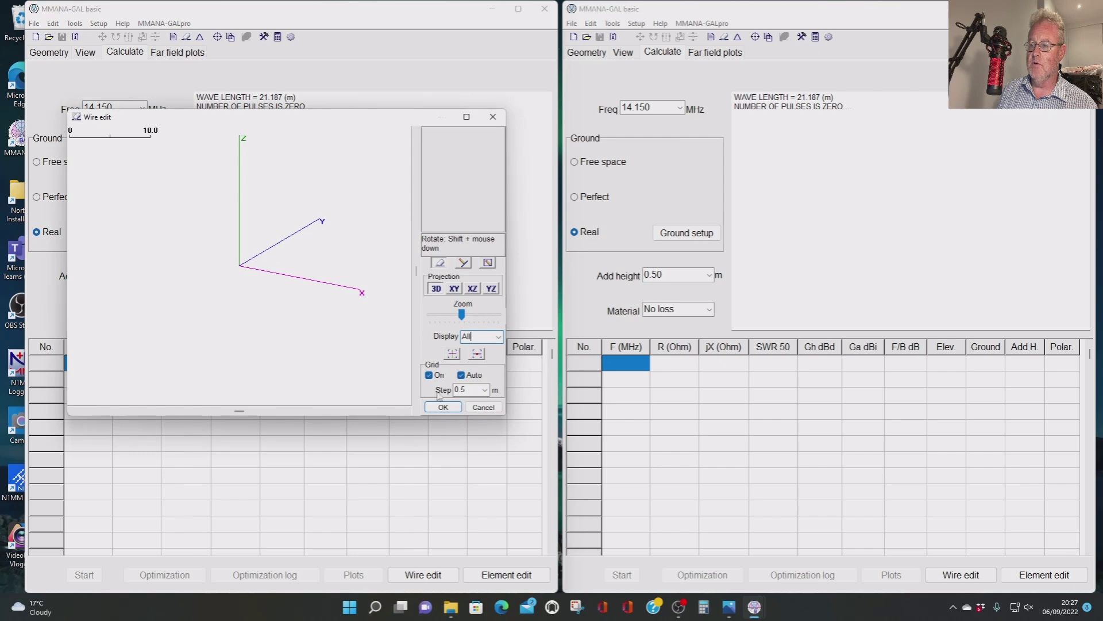
pyautogui.click(491, 289)
pyautogui.click(474, 117)
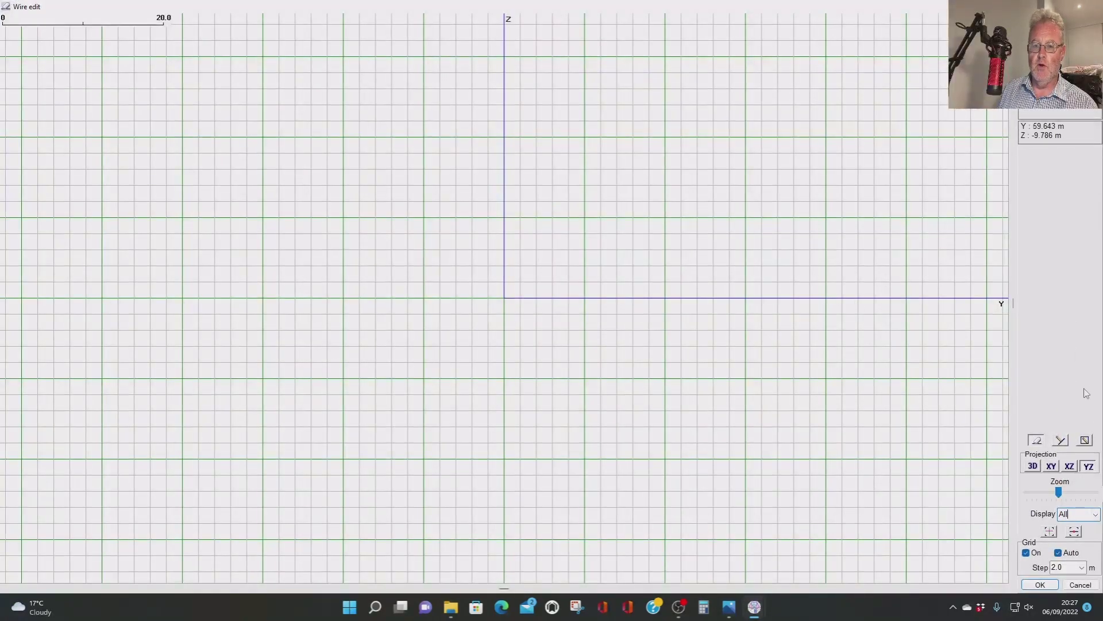
pyautogui.click(1060, 441)
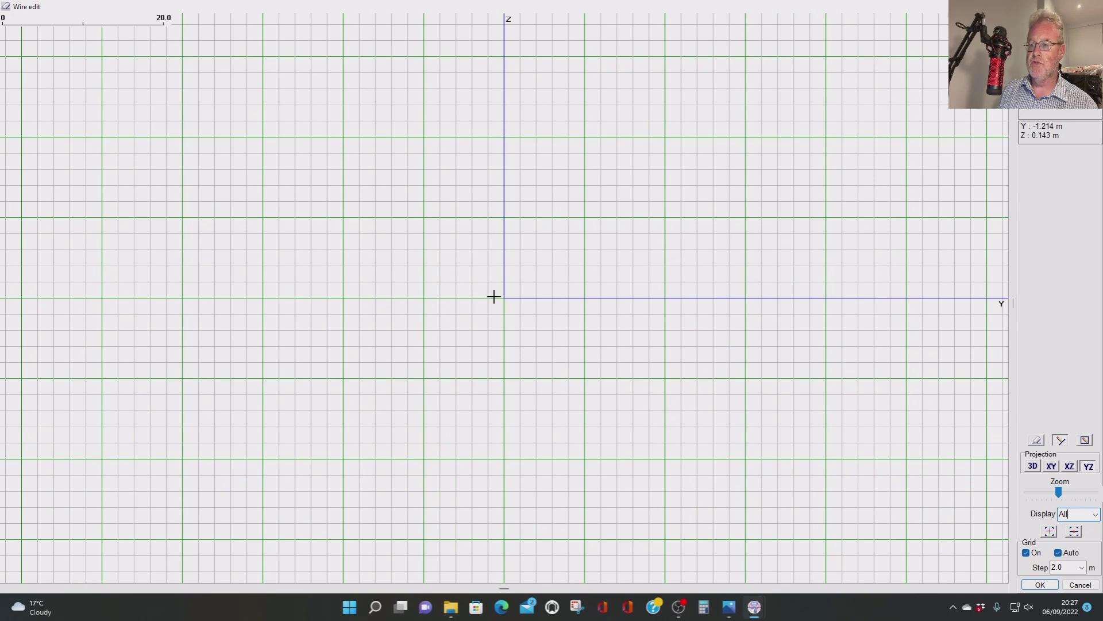
pyautogui.moveTo(505, 297)
pyautogui.mouseDown()
pyautogui.moveTo(508, 140)
pyautogui.moveTo(498, 137)
pyautogui.mouseUp()
pyautogui.click(1040, 584)
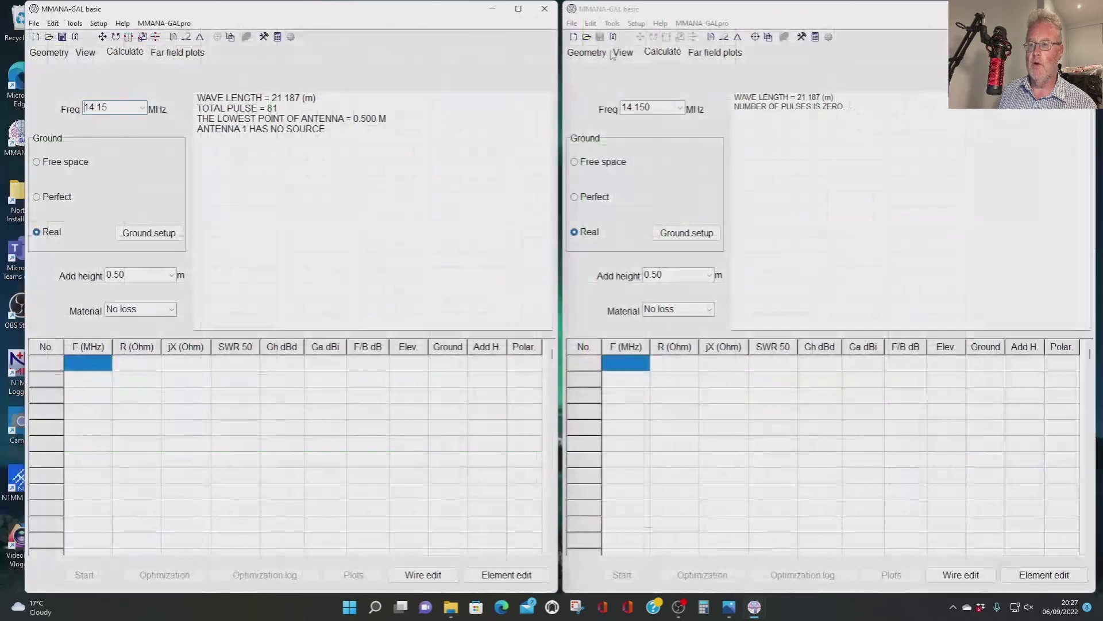
# Place the feed source at the bottom end of the 20 m vertical wire
pyautogui.click(91, 56)
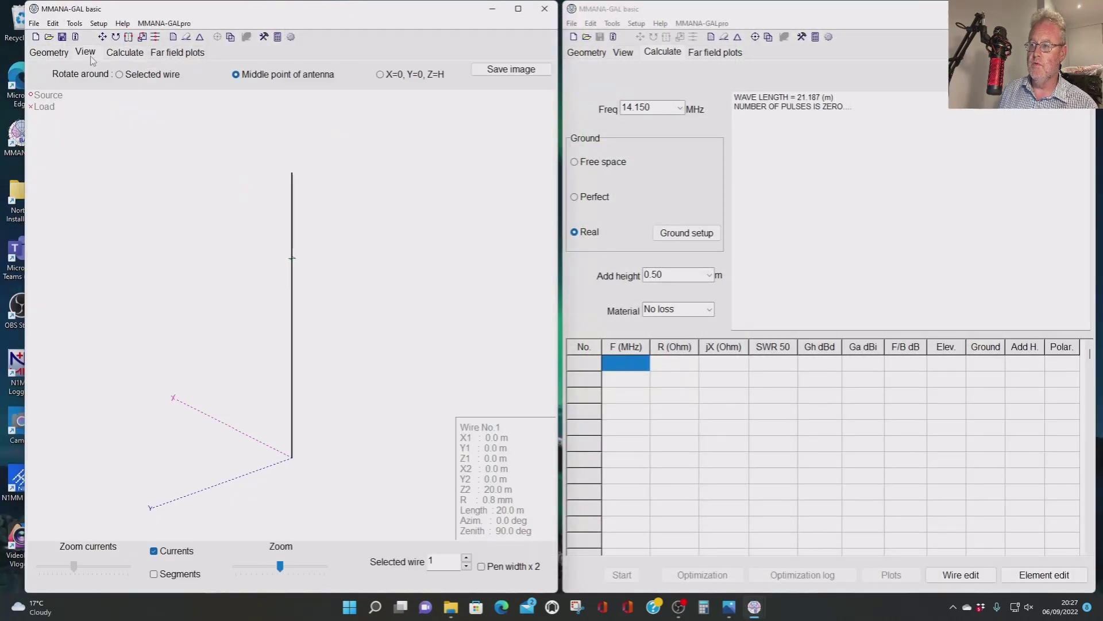
pyautogui.rightClick(292, 300)
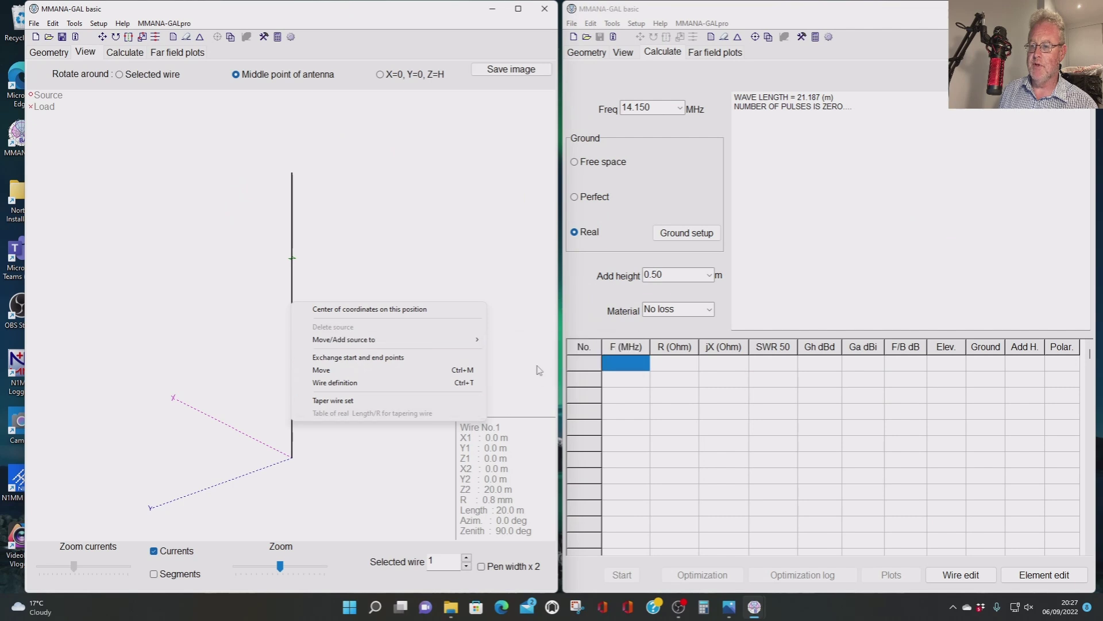
pyautogui.moveTo(340, 340)
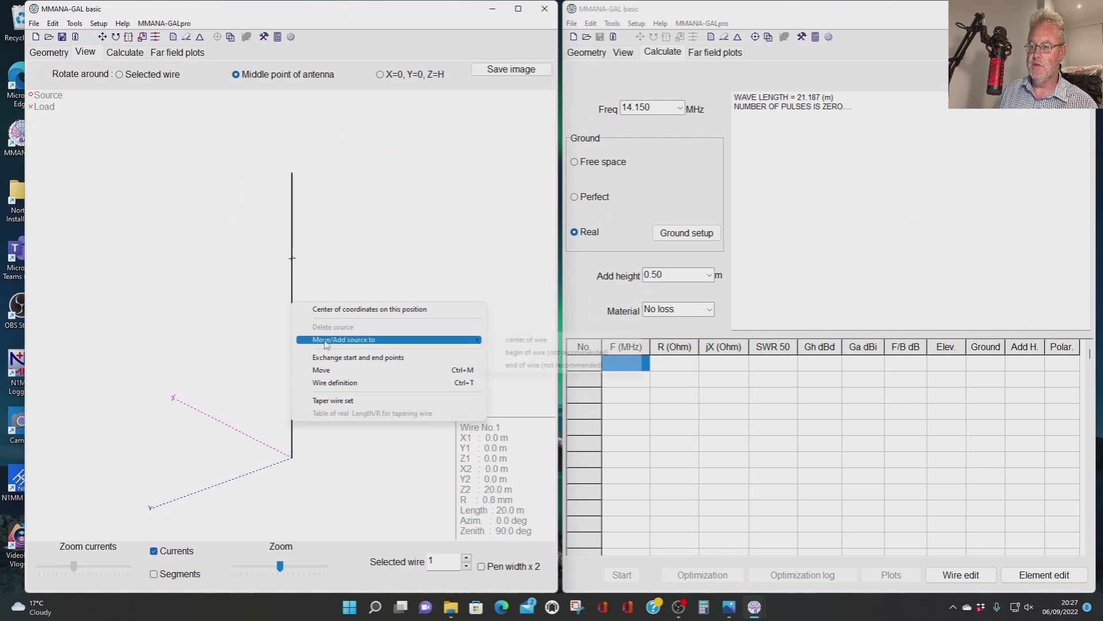
pyautogui.click(519, 357)
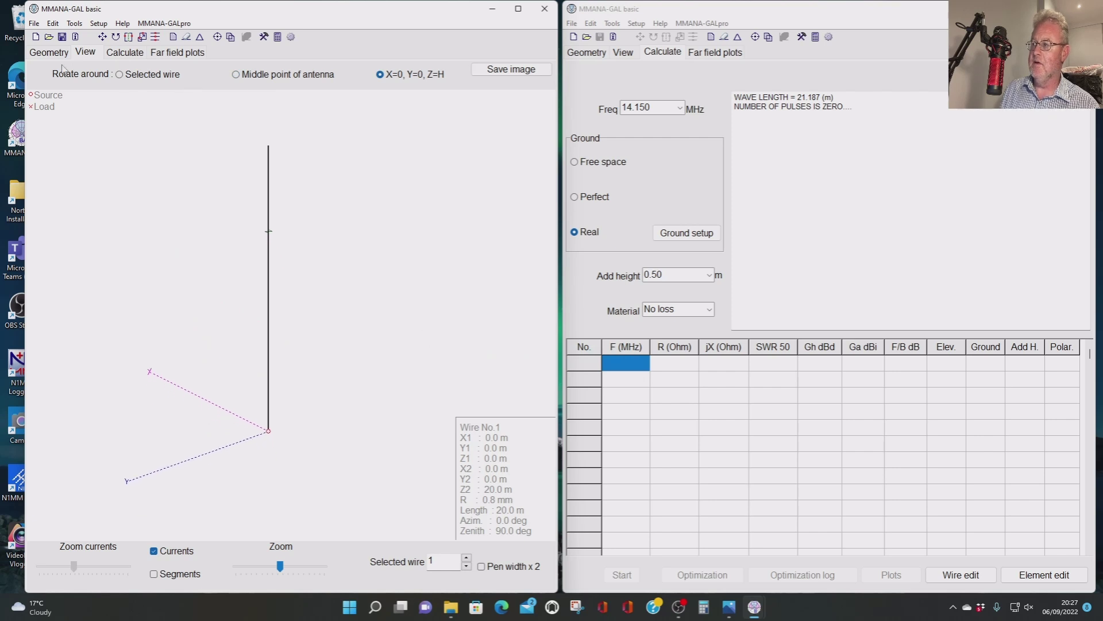
pyautogui.click(132, 55)
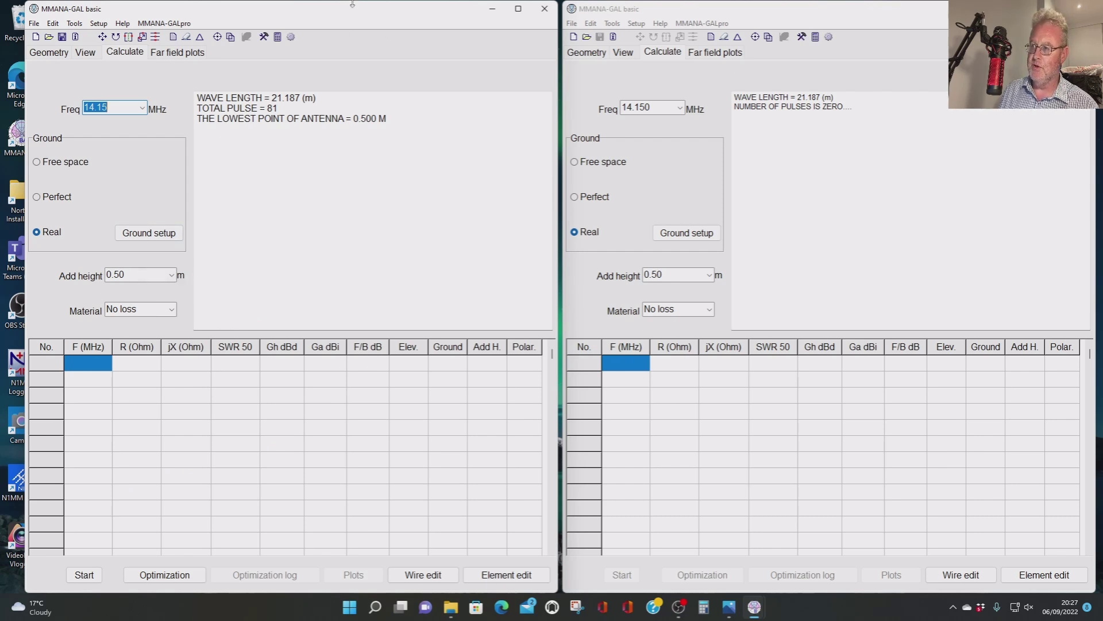
# Switch the left model to Cu wire and calculate it at 7.150 MHz
pyautogui.click(162, 308)
pyautogui.click(126, 327)
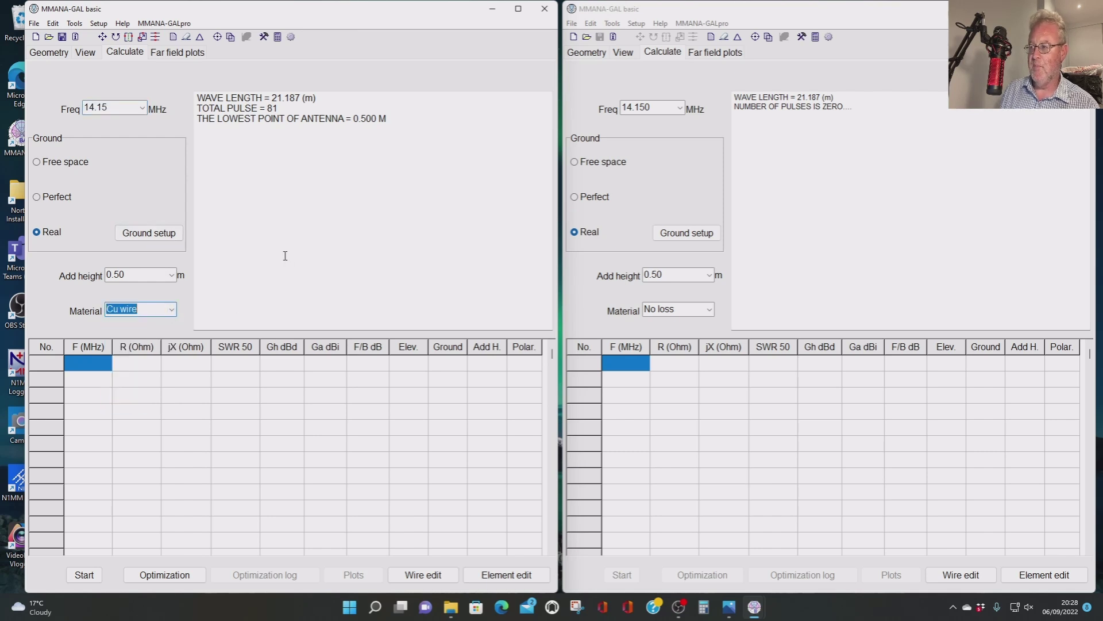
pyautogui.click(142, 107)
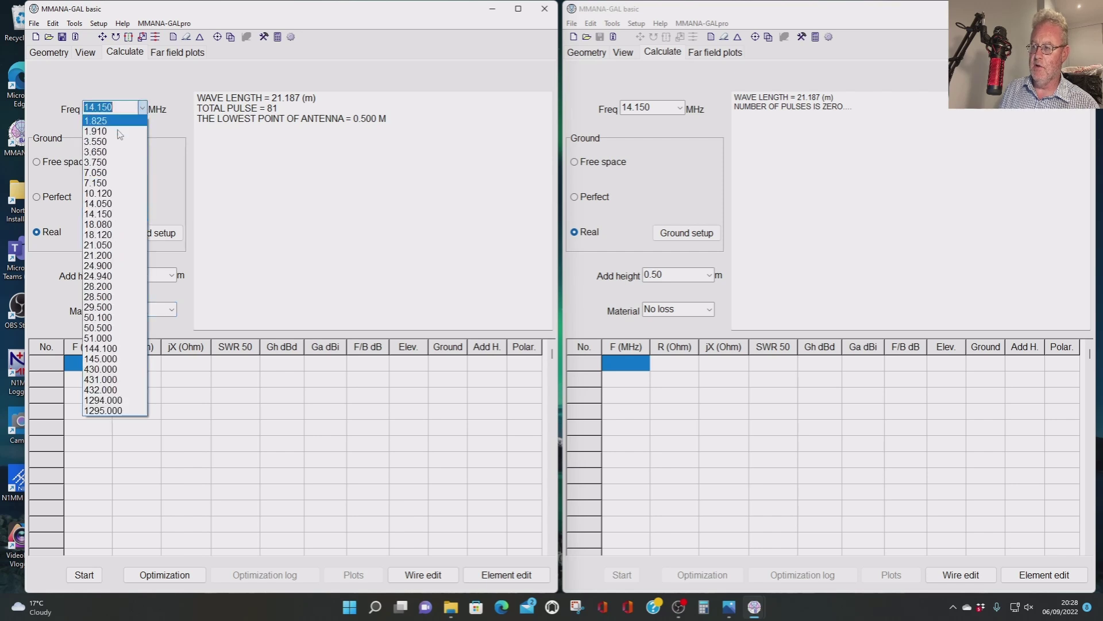
pyautogui.click(94, 183)
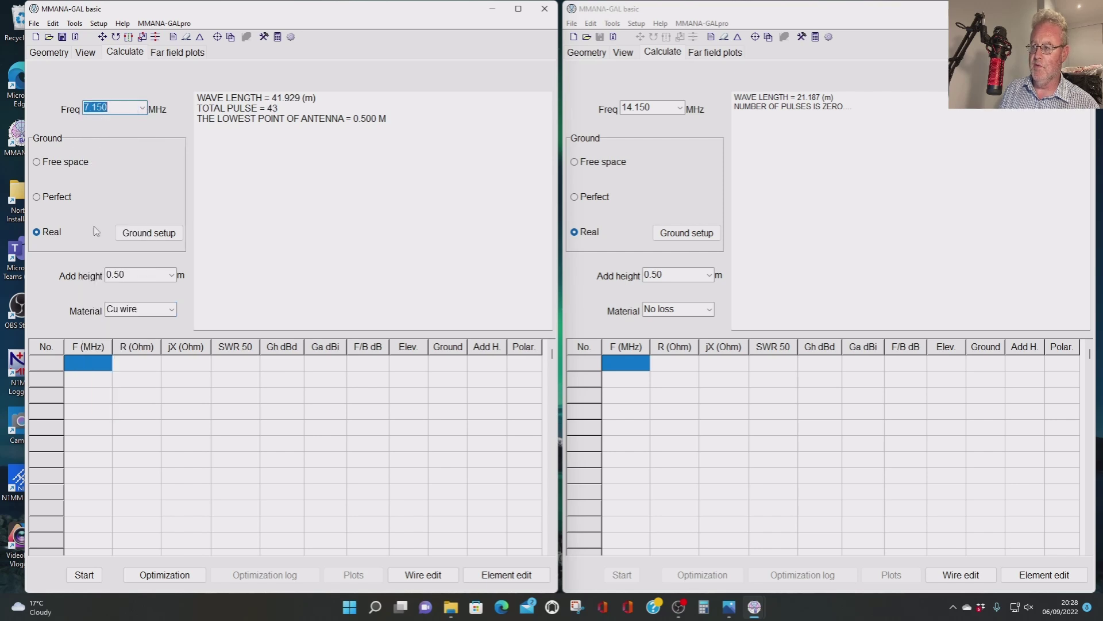
pyautogui.click(93, 574)
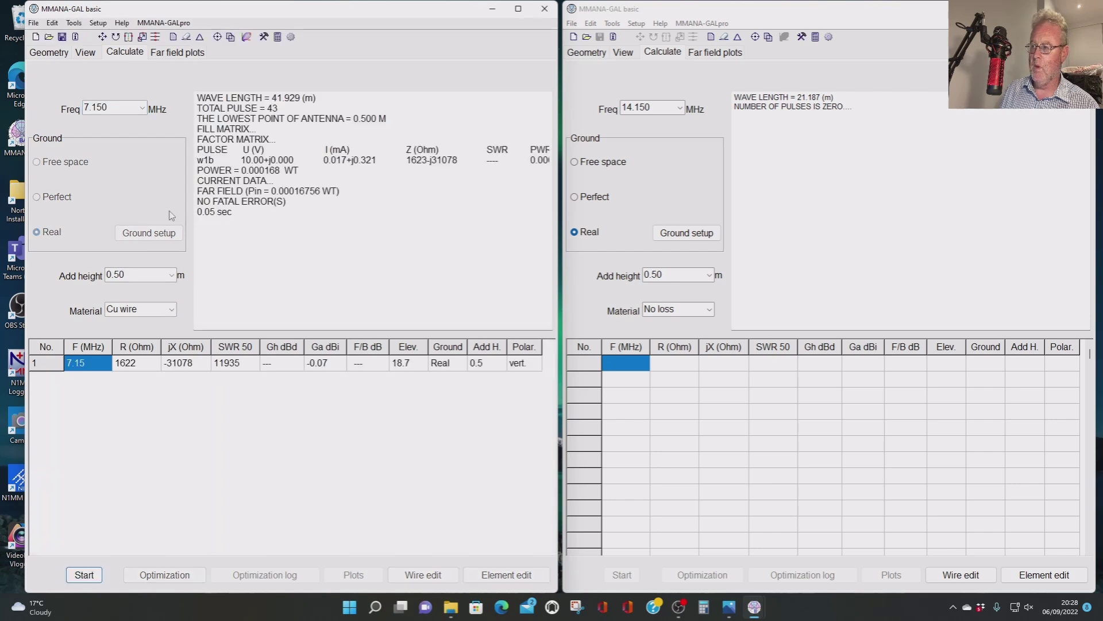
# On the far-field plots, read the azimuth gain at 5° elevation
pyautogui.click(187, 58)
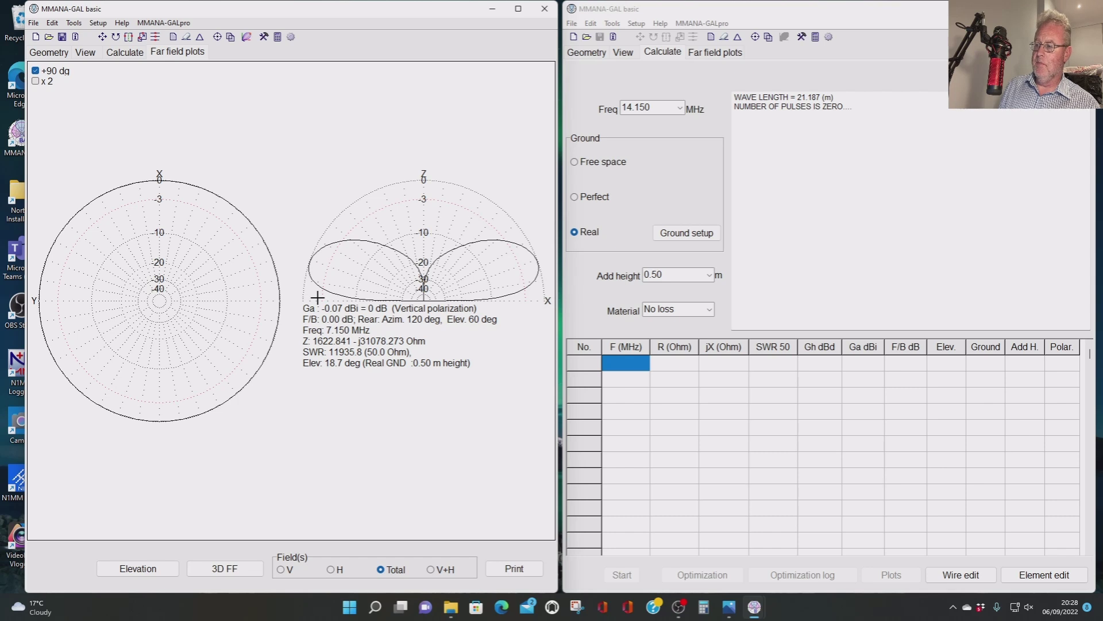
pyautogui.moveTo(165, 185)
pyautogui.mouseDown()
pyautogui.moveTo(225, 246)
pyautogui.moveTo(158, 187)
pyautogui.mouseUp()
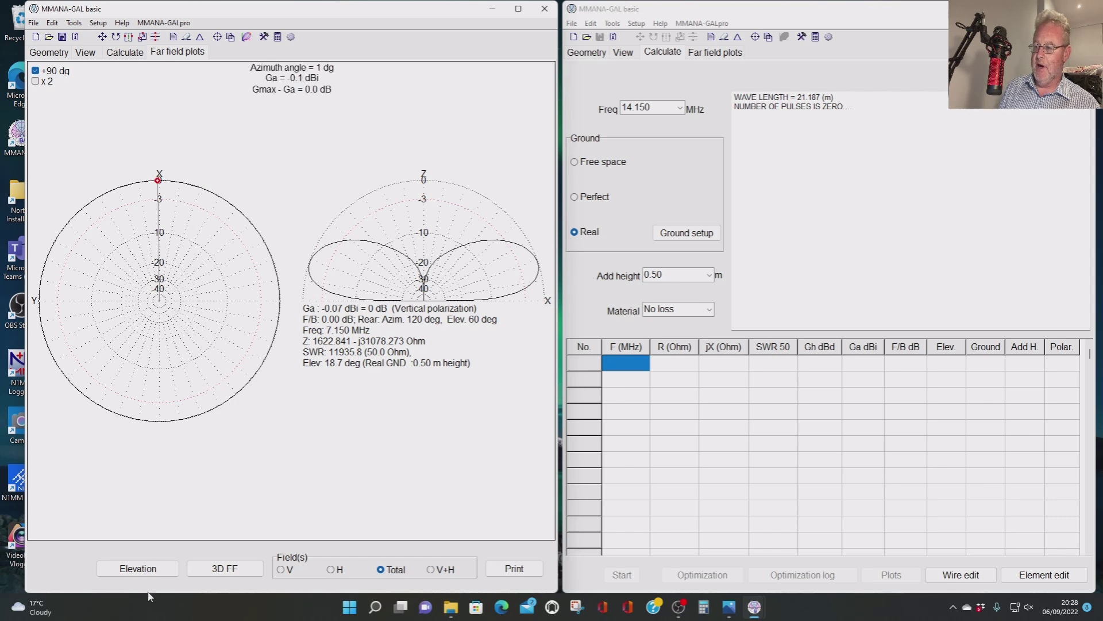
pyautogui.click(138, 569)
pyautogui.write('5')
pyautogui.press('Return')
pyautogui.click(154, 212)
pyautogui.moveTo(154, 214)
pyautogui.mouseDown()
pyautogui.moveTo(210, 226)
pyautogui.moveTo(161, 210)
pyautogui.mouseUp()
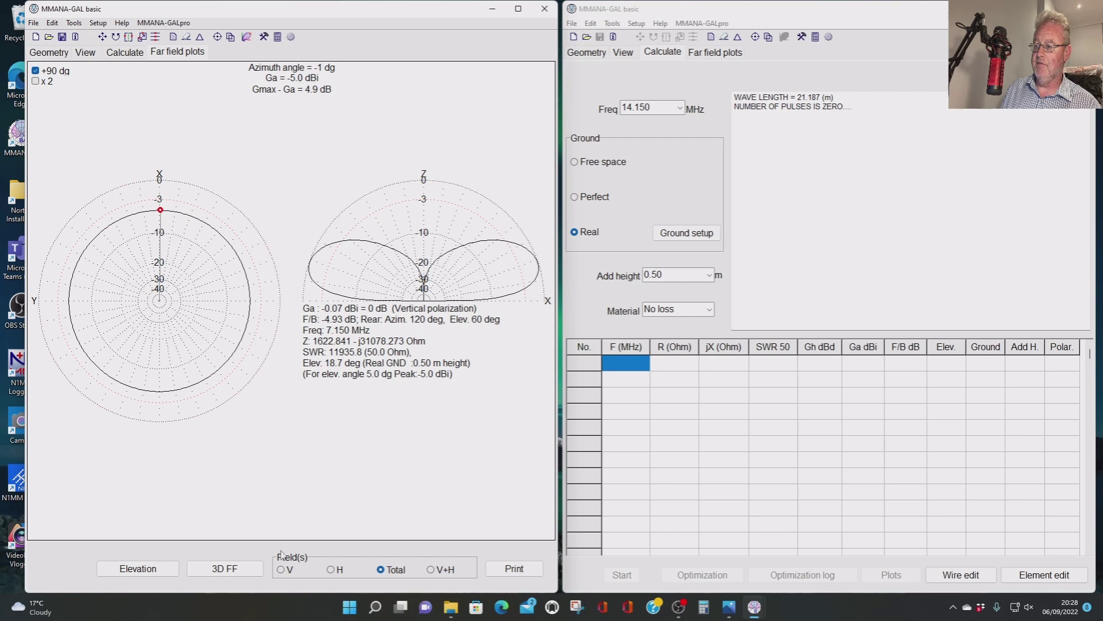
# Read the azimuth gain again at 10° elevation
pyautogui.click(166, 570)
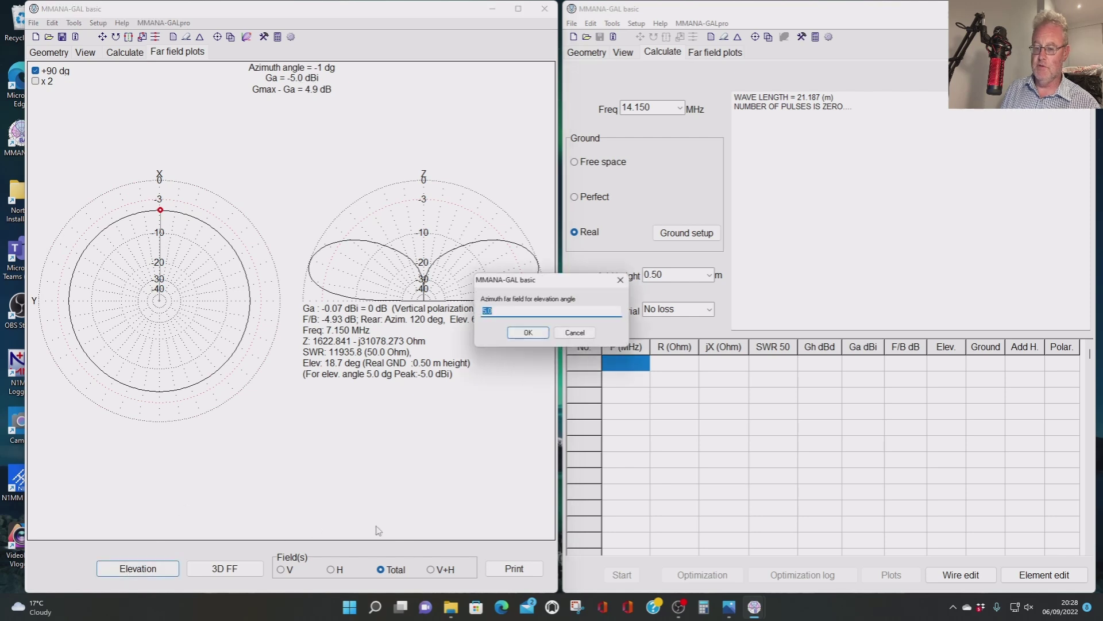
pyautogui.write('10')
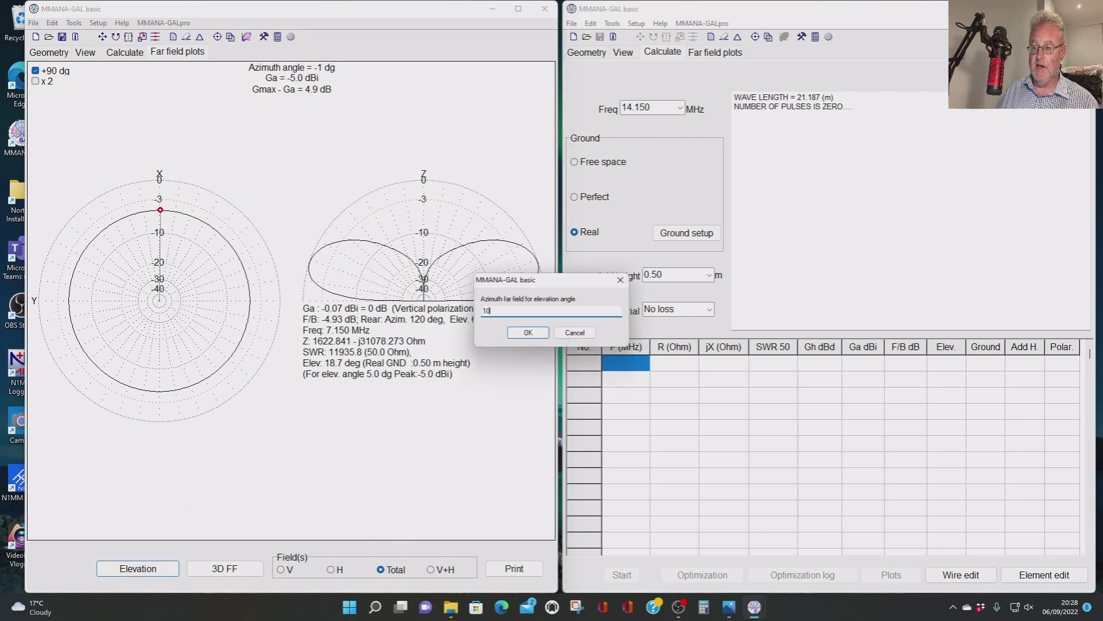
pyautogui.click(527, 332)
pyautogui.moveTo(150, 205)
pyautogui.mouseDown()
pyautogui.moveTo(184, 208)
pyautogui.moveTo(164, 201)
pyautogui.mouseUp()
# Read the azimuth gain at 15° elevation, then go back to the calculation results
pyautogui.click(170, 568)
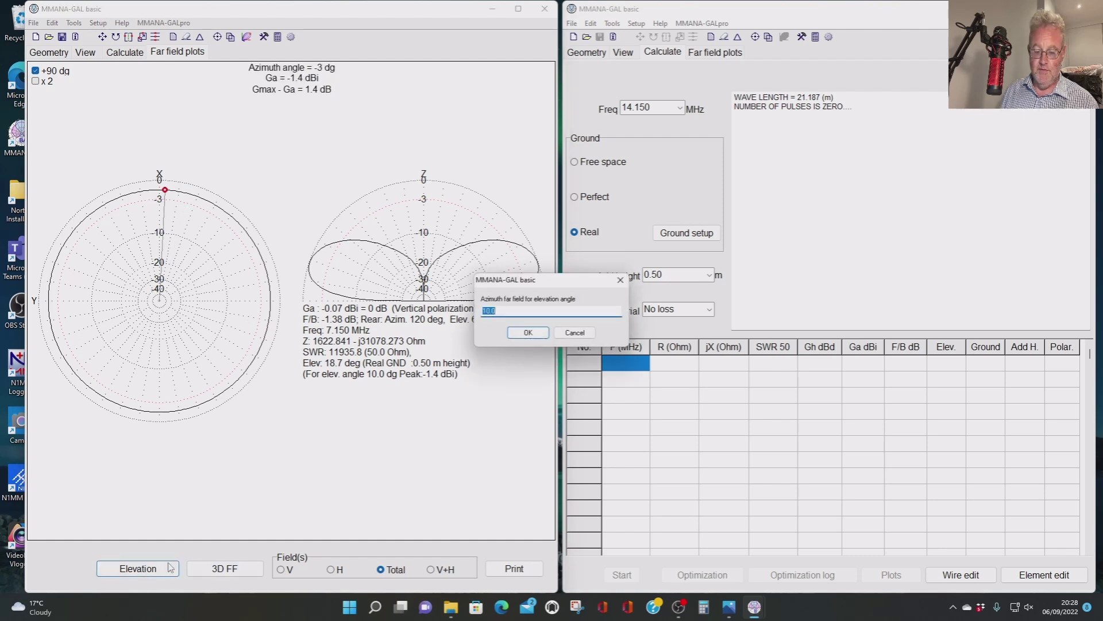
pyautogui.write('15')
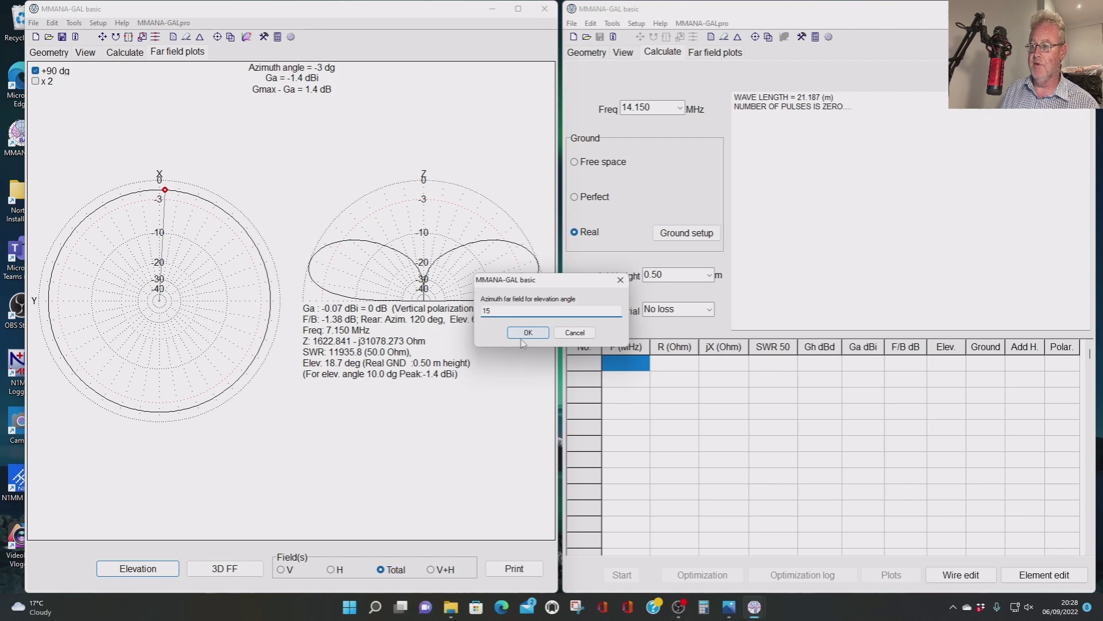
pyautogui.click(527, 332)
pyautogui.moveTo(161, 194); pyautogui.dragTo(203, 210)
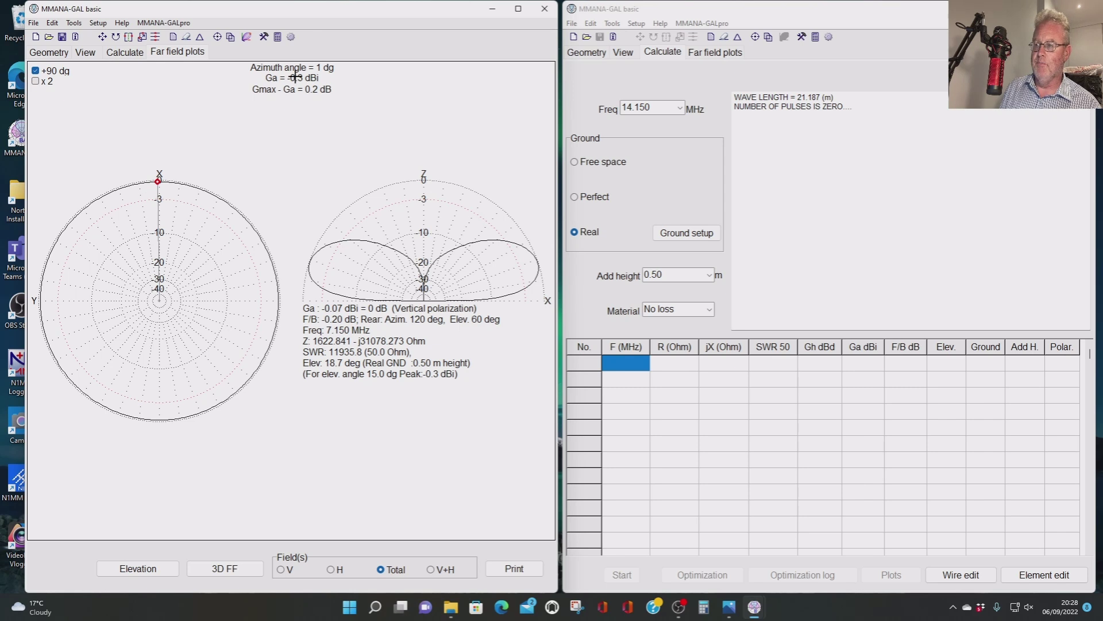
pyautogui.click(118, 53)
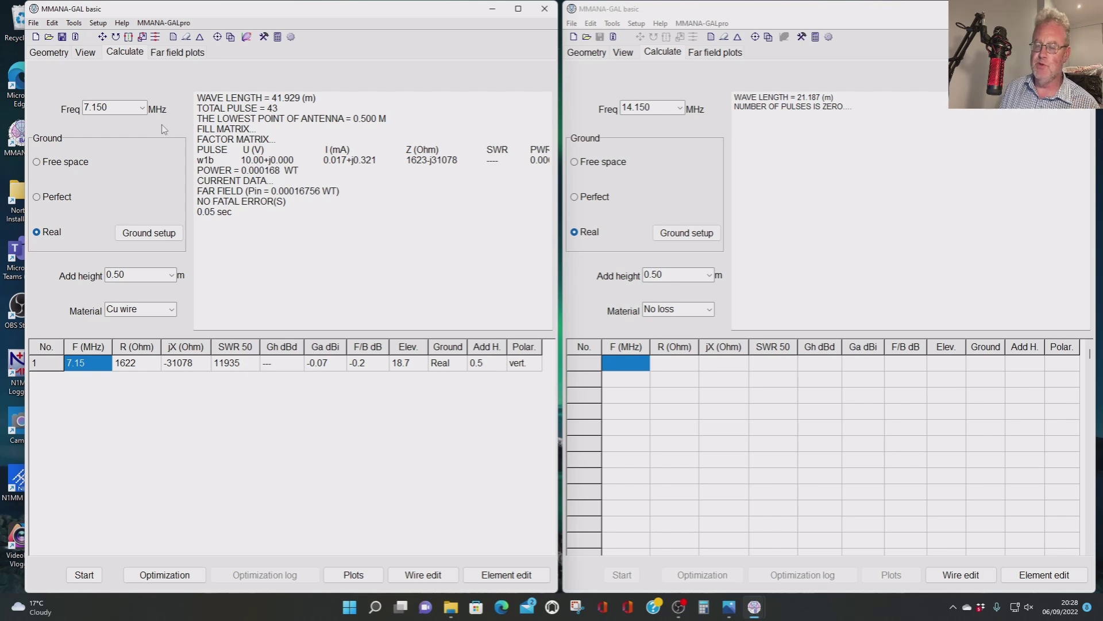
# Recalculate the left antenna at 14.150 MHz and show its far-field patterns (3.8 dBi at 35.2°)
pyautogui.click(142, 107)
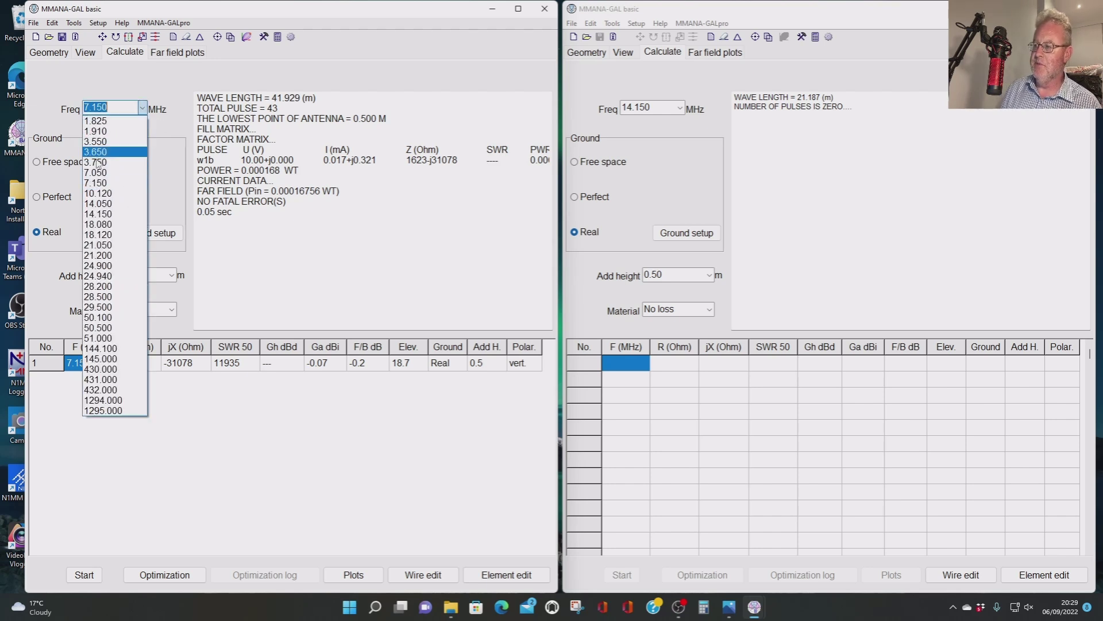
pyautogui.click(90, 215)
pyautogui.click(81, 576)
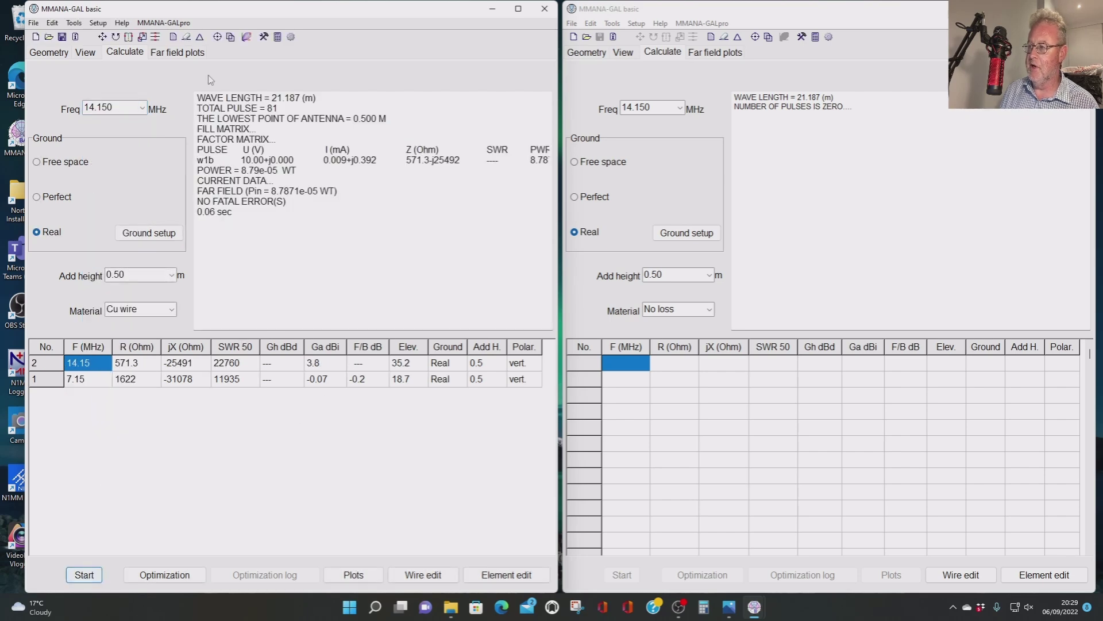
pyautogui.click(176, 52)
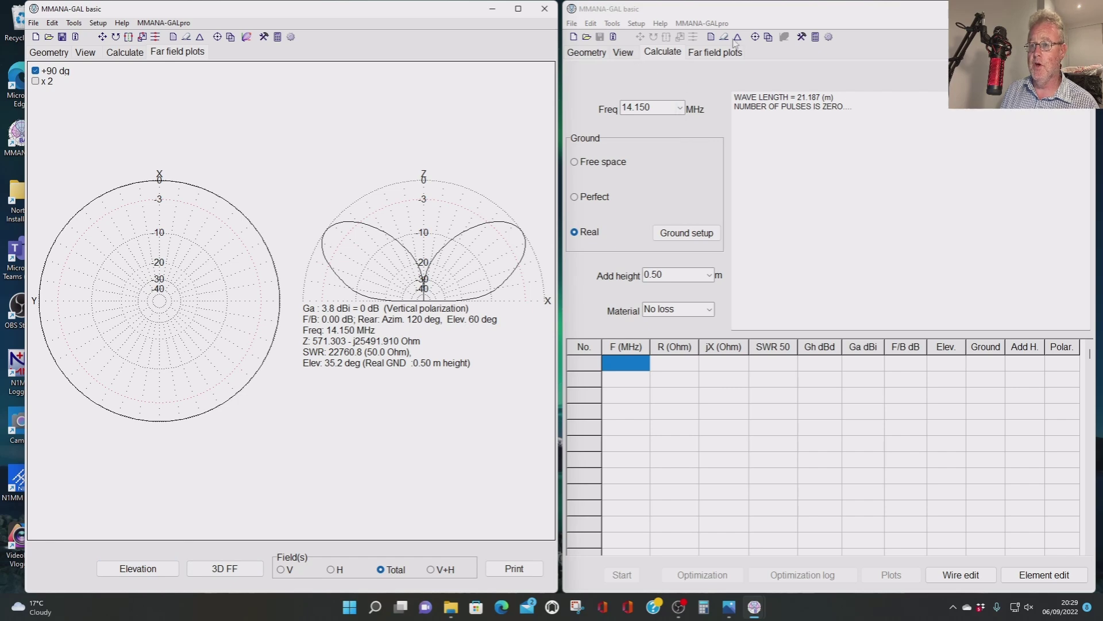
# In the right model's YZ wire editor, draw a 10 m vertical wire up from the origin
pyautogui.click(724, 38)
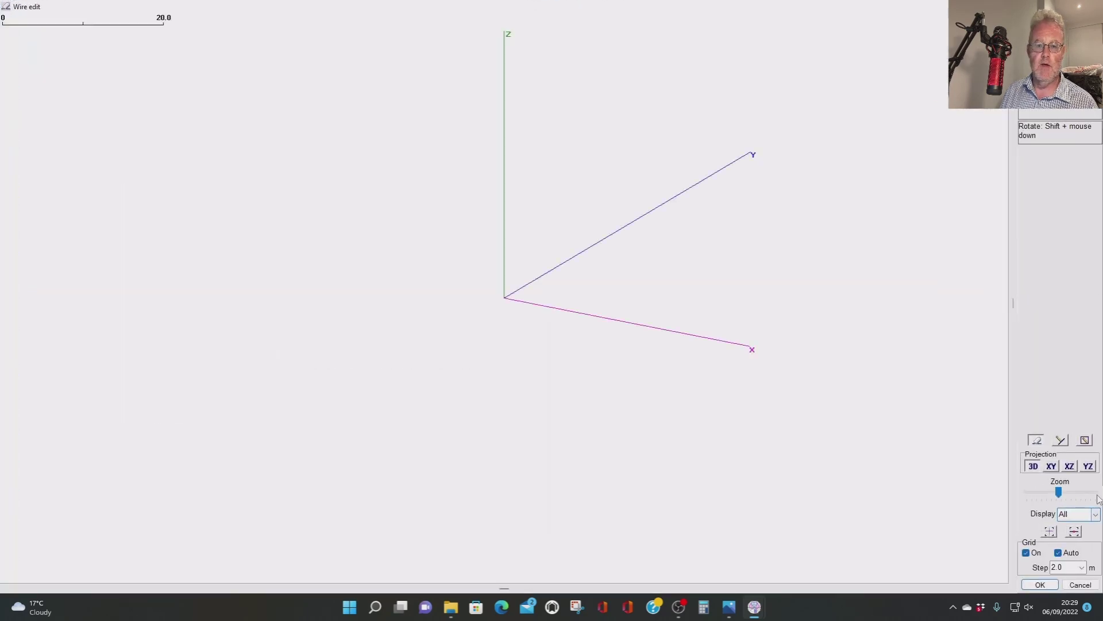
pyautogui.click(1090, 467)
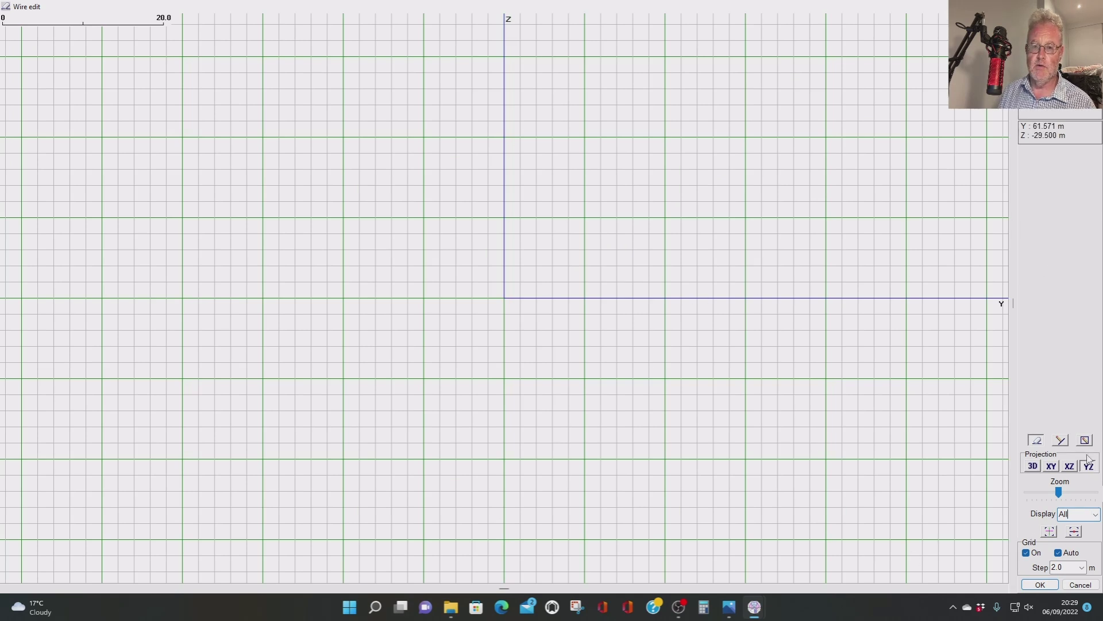
pyautogui.click(1062, 441)
pyautogui.moveTo(504, 296); pyautogui.dragTo(503, 218)
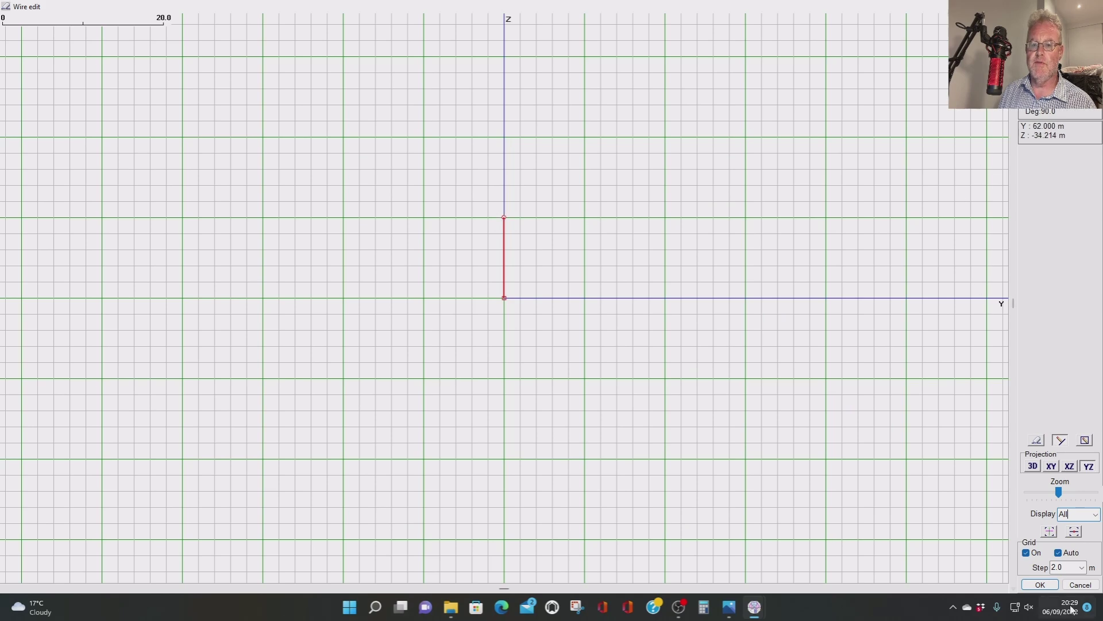
pyautogui.click(1040, 584)
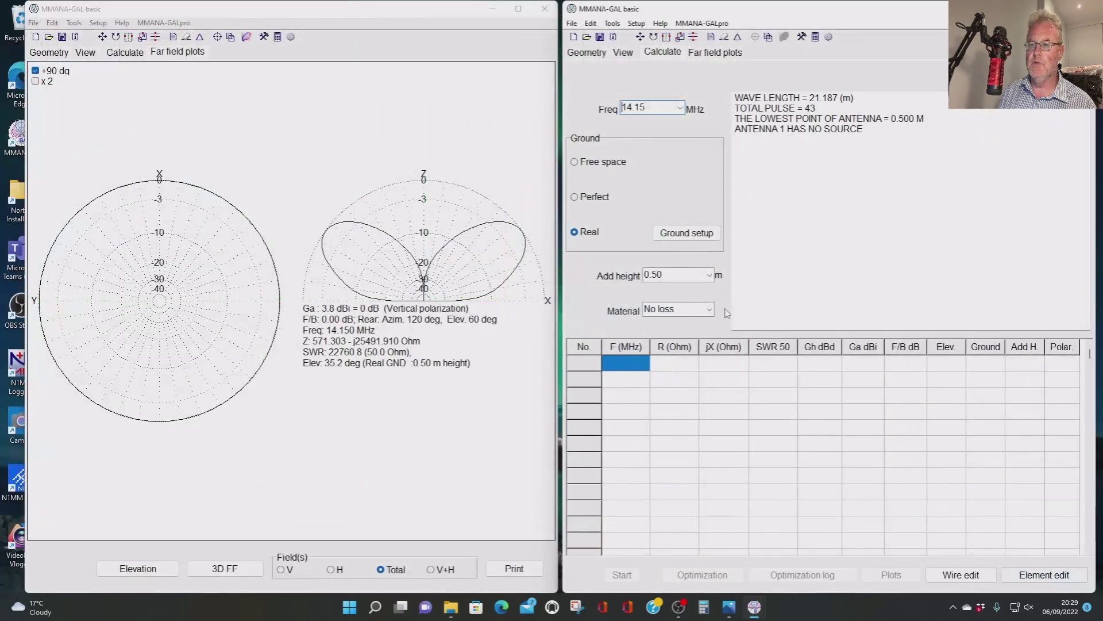
# Put the right model's feed source at the bottom of its 10 m wire
pyautogui.click(623, 52)
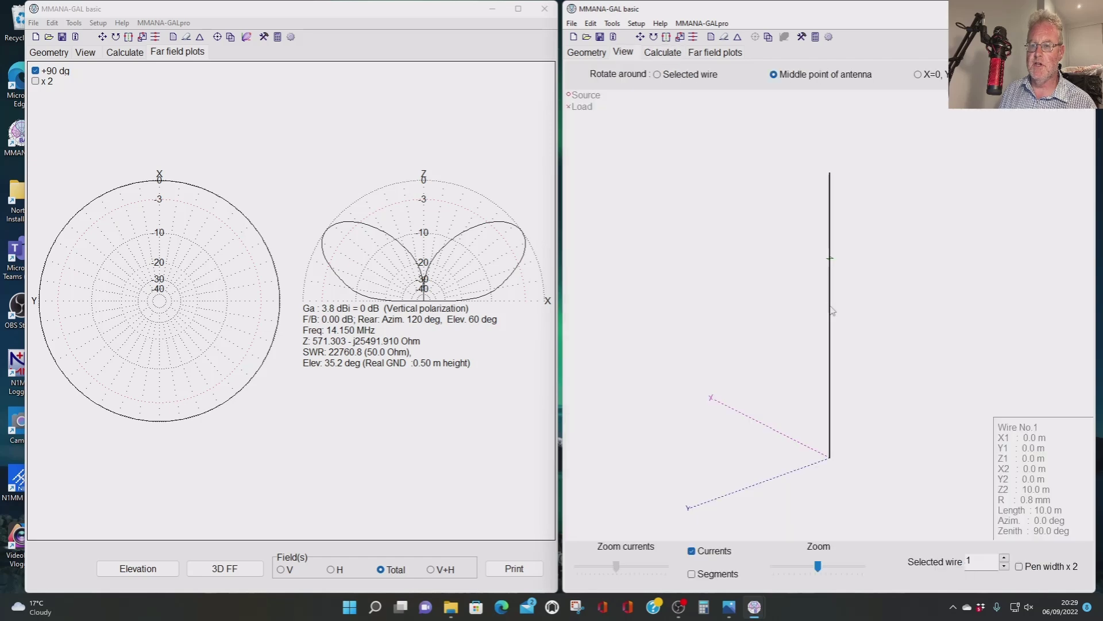
pyautogui.rightClick(830, 307)
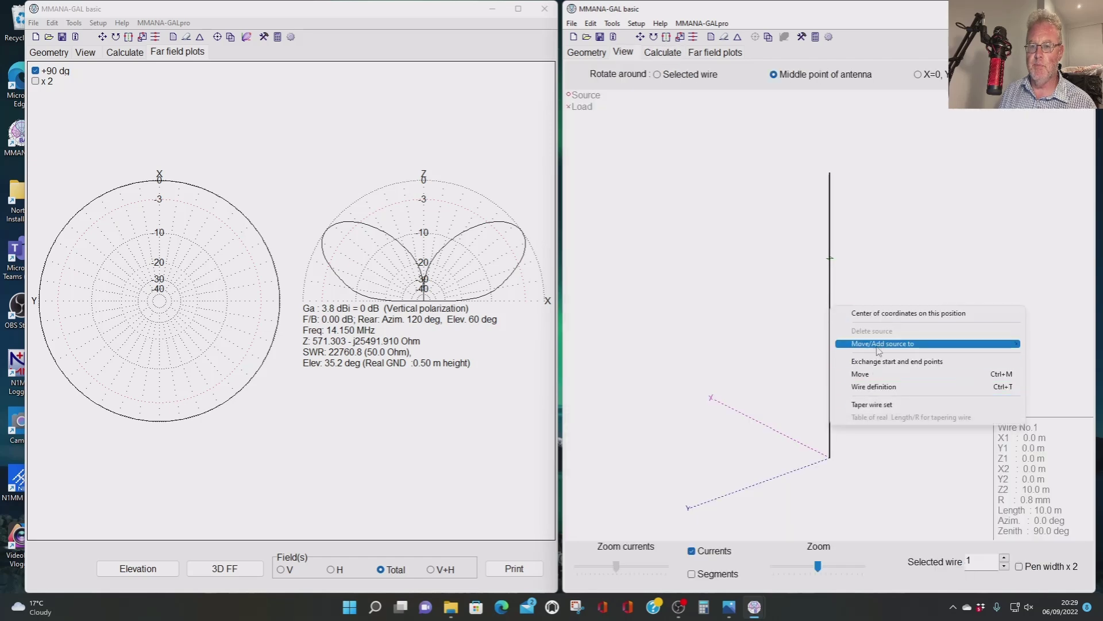
pyautogui.moveTo(881, 347)
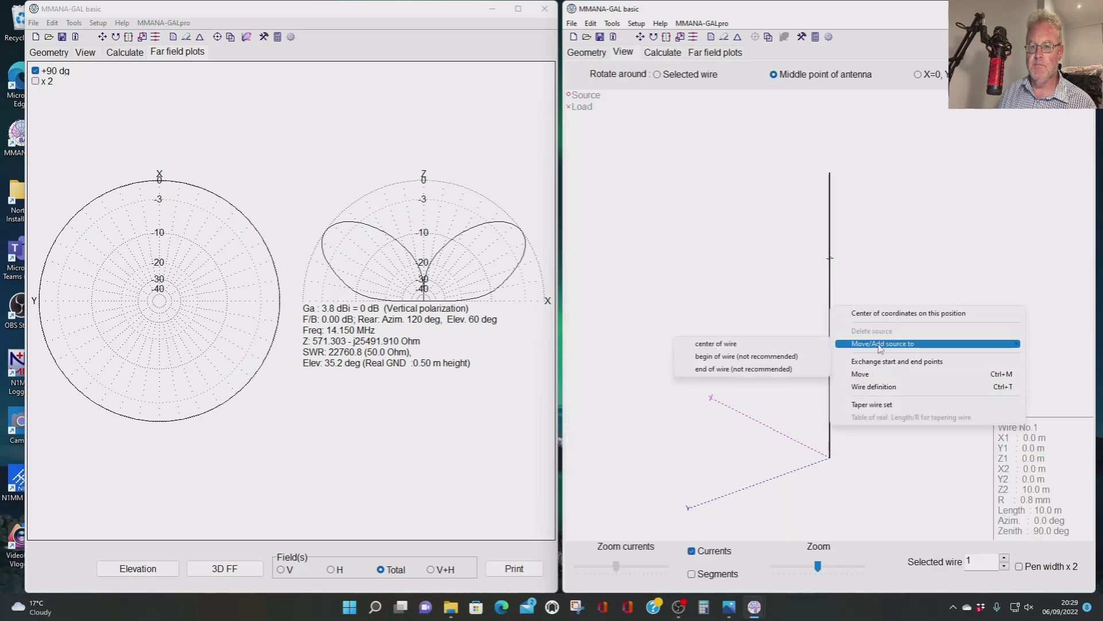
pyautogui.click(726, 356)
pyautogui.moveTo(922, 262); pyautogui.dragTo(919, 377)
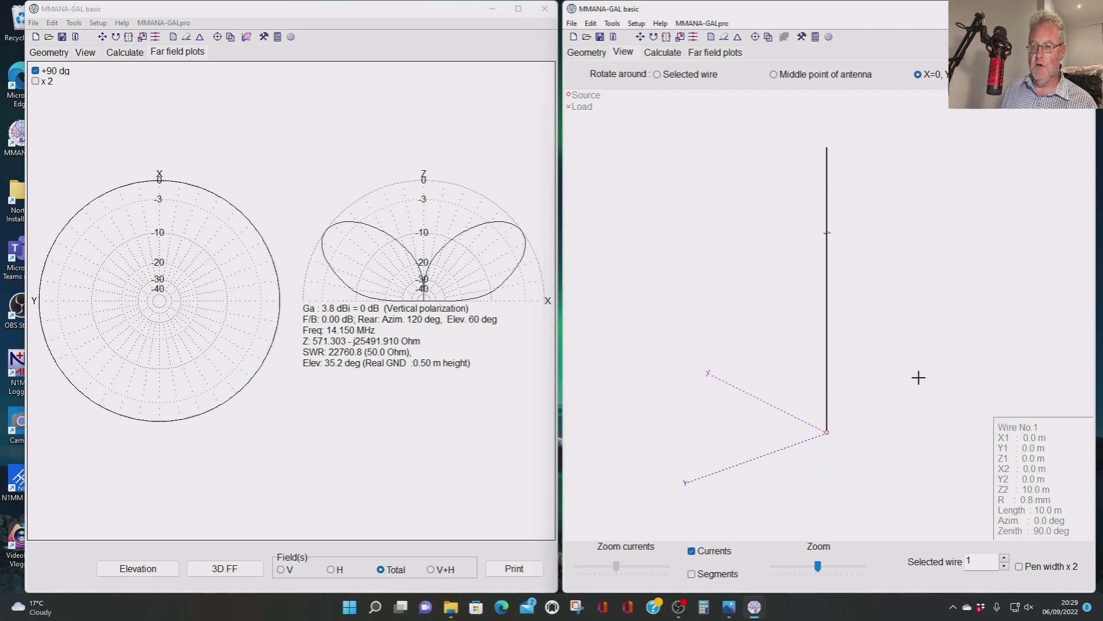
# Switch the right model to Cu wire, calculate at 14.15 MHz, and show its far-field plots
pyautogui.click(661, 53)
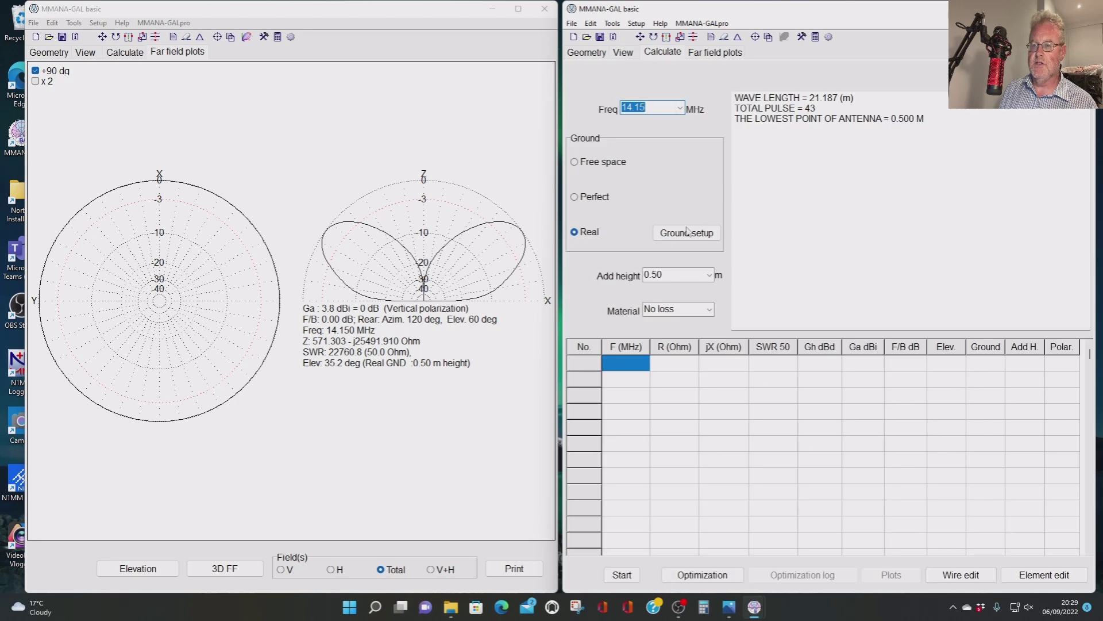
pyautogui.click(714, 316)
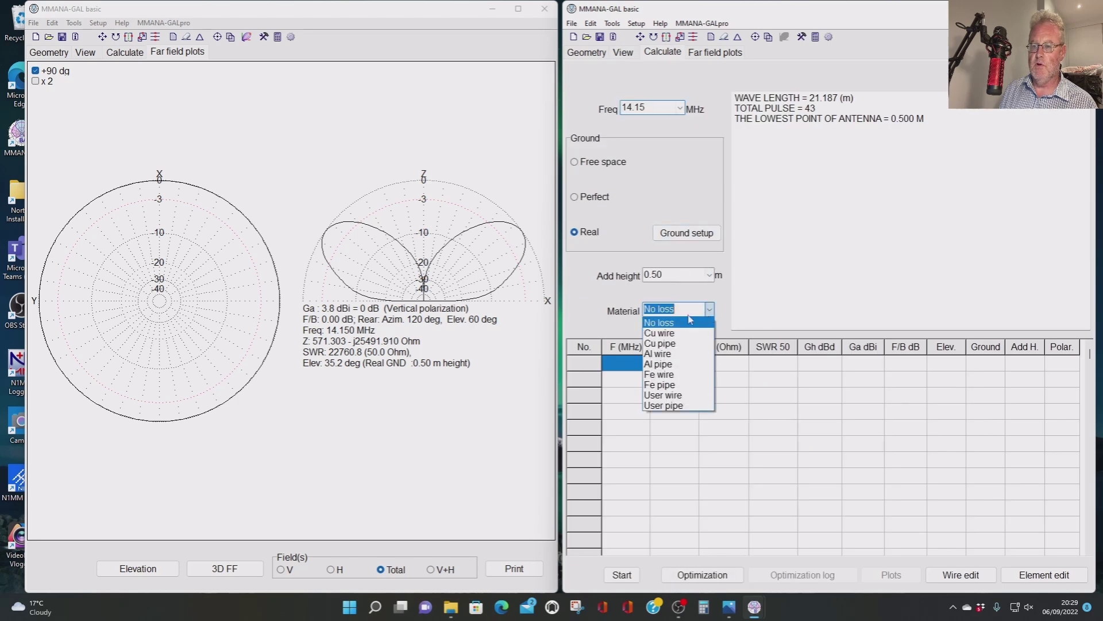
pyautogui.click(670, 332)
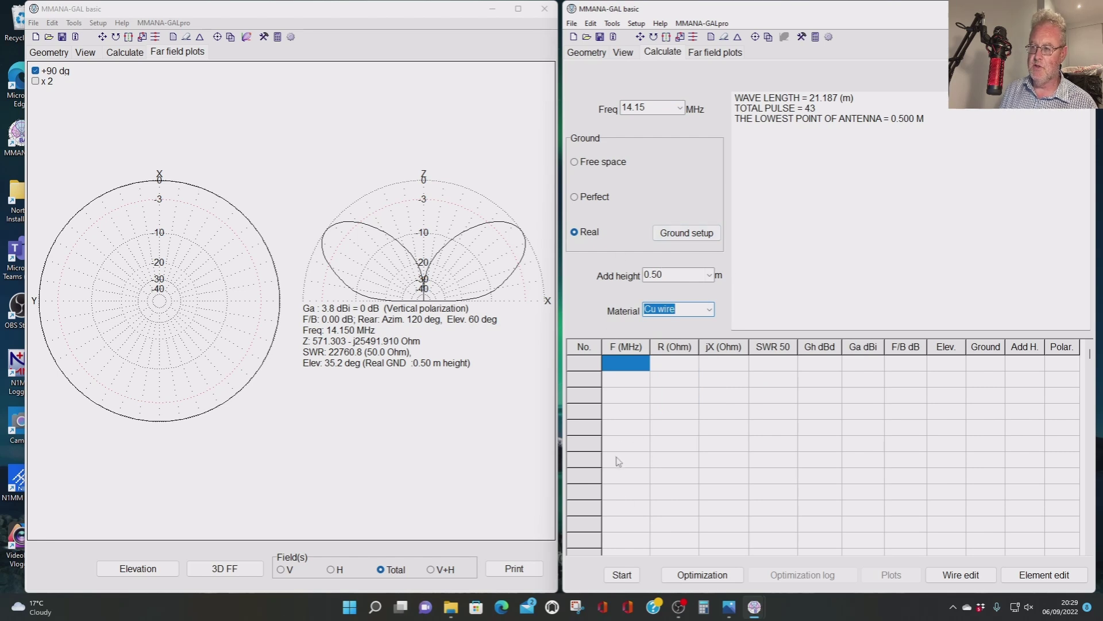
pyautogui.click(622, 576)
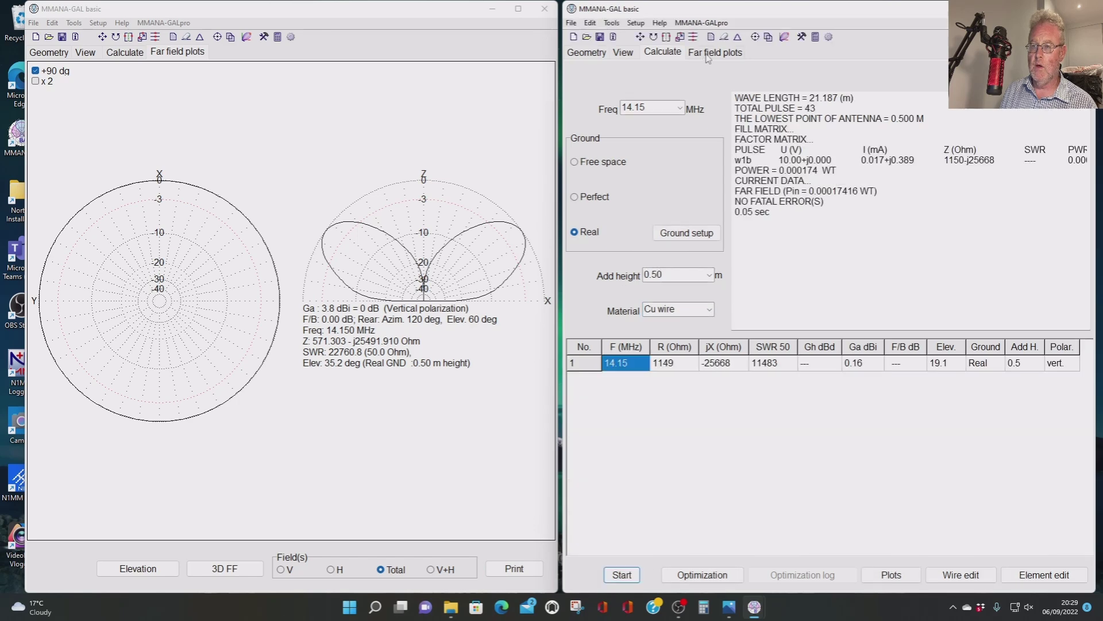
pyautogui.click(707, 53)
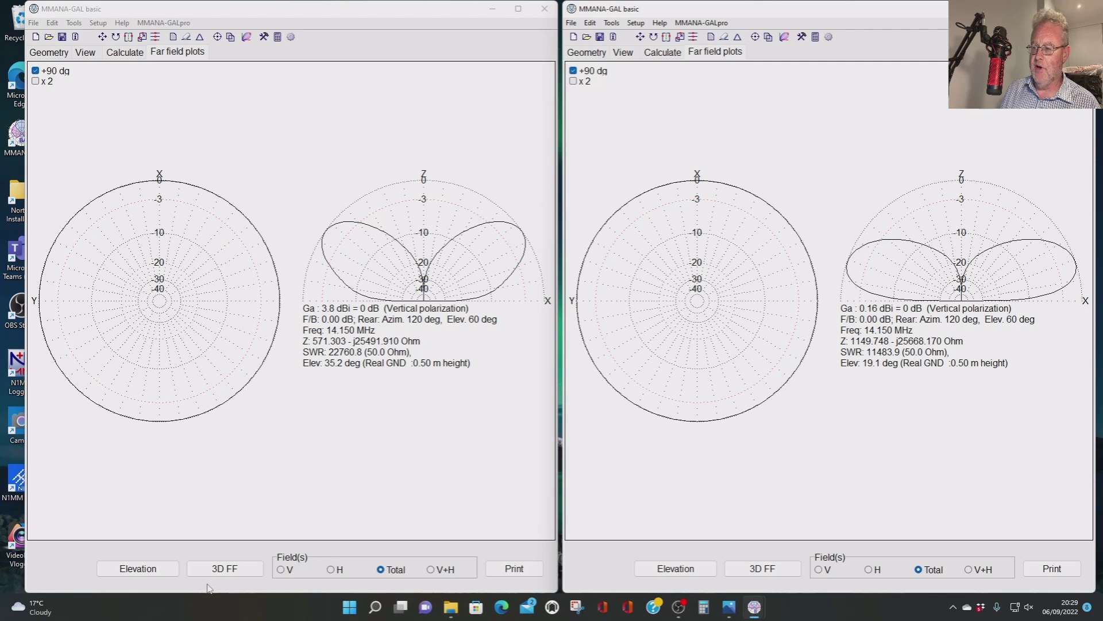
# Cut both azimuth plots at 5° elevation and read each model's gain near 0° azimuth
pyautogui.click(138, 569)
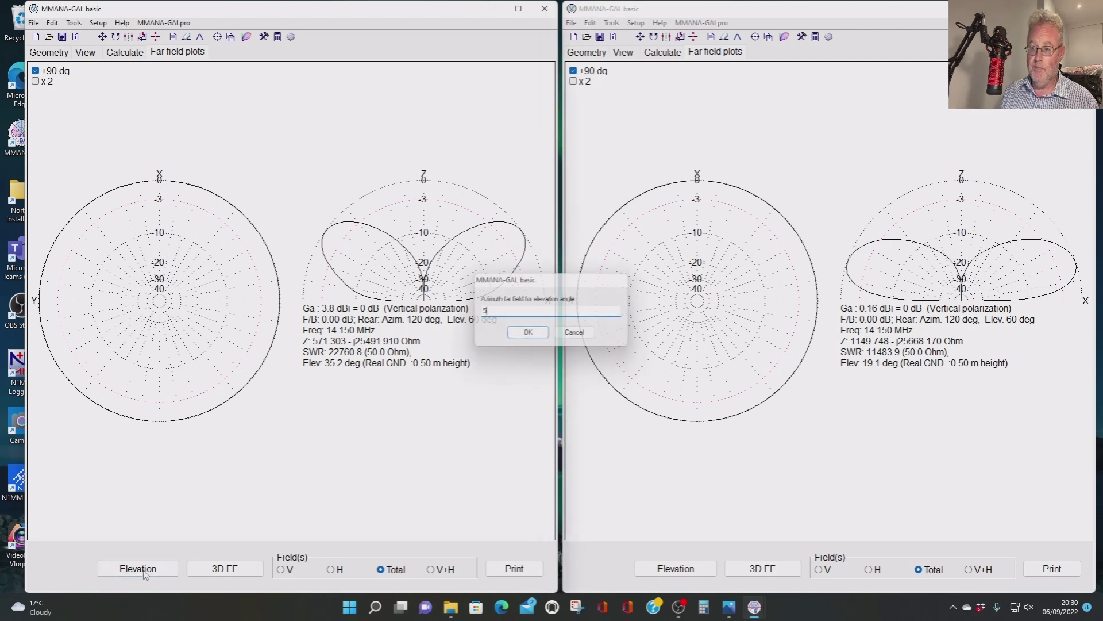
pyautogui.write('5')
pyautogui.press('Return')
pyautogui.moveTo(195, 295)
pyautogui.mouseDown()
pyautogui.moveTo(239, 293)
pyautogui.moveTo(229, 260)
pyautogui.mouseUp()
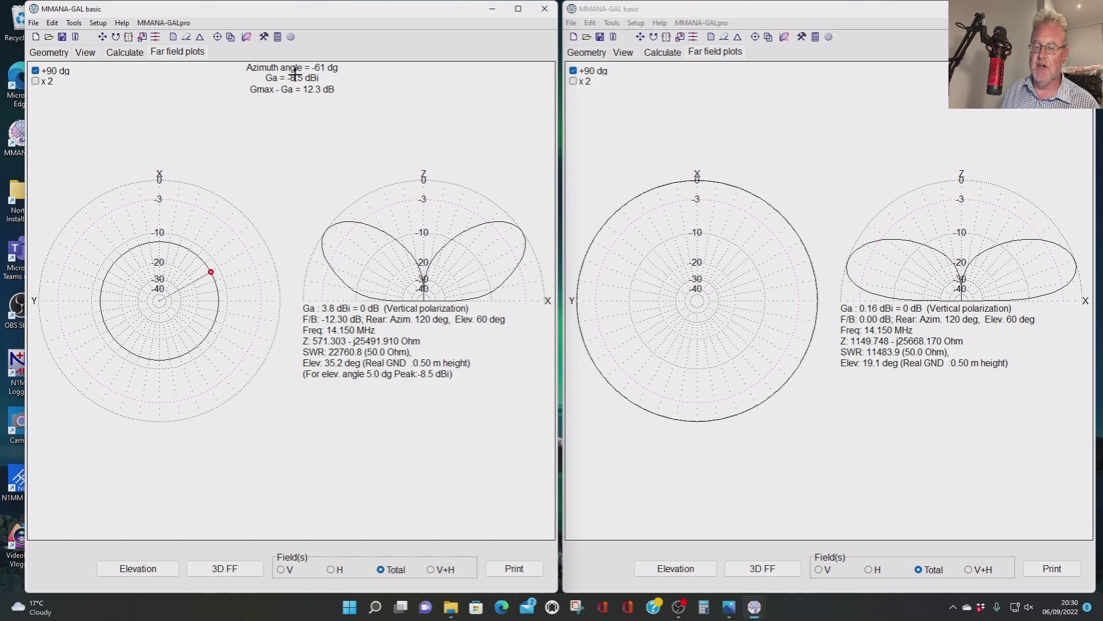
pyautogui.moveTo(211, 271)
pyautogui.mouseDown()
pyautogui.moveTo(185, 244)
pyautogui.moveTo(159, 241)
pyautogui.mouseUp()
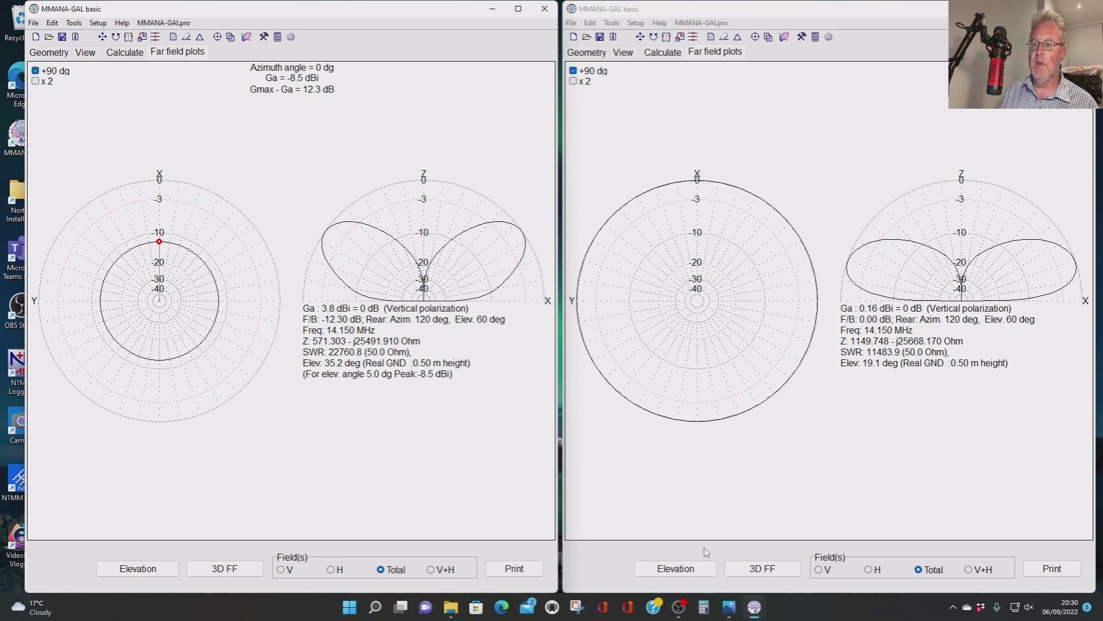
pyautogui.click(693, 573)
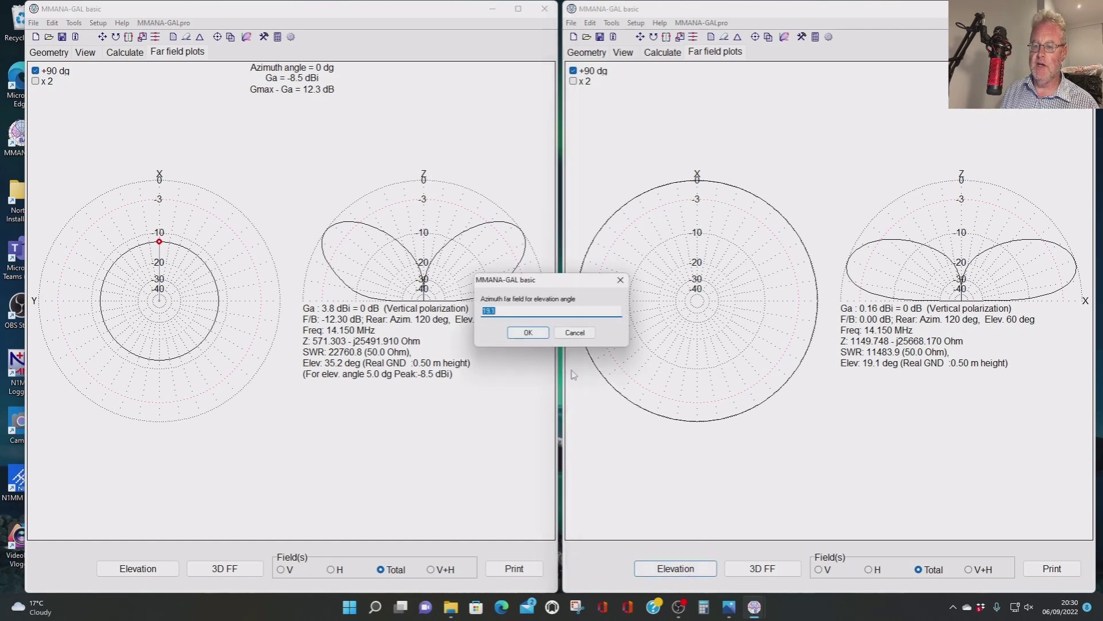
pyautogui.press('Return')
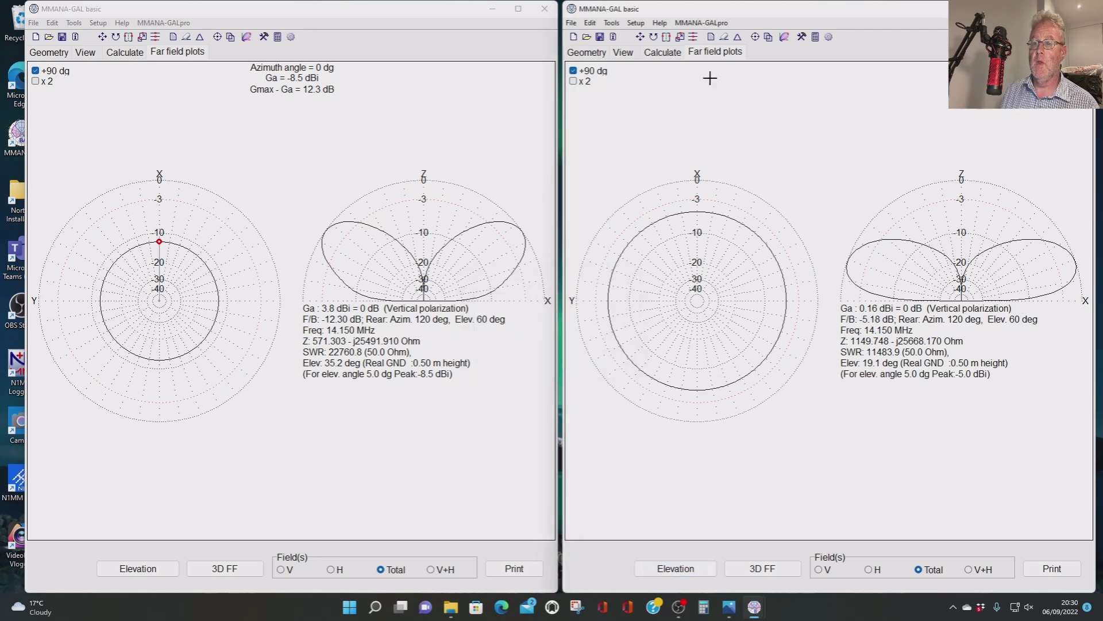
pyautogui.click(701, 218)
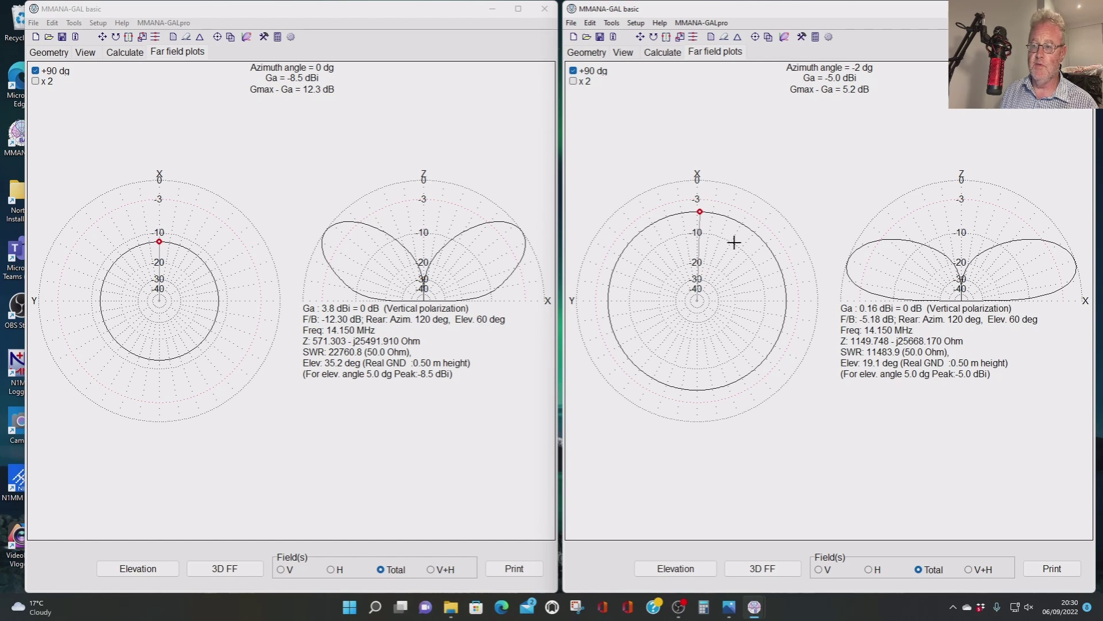
# Cut both azimuth plots at 10° elevation and compare gains near 0° azimuth
pyautogui.click(148, 574)
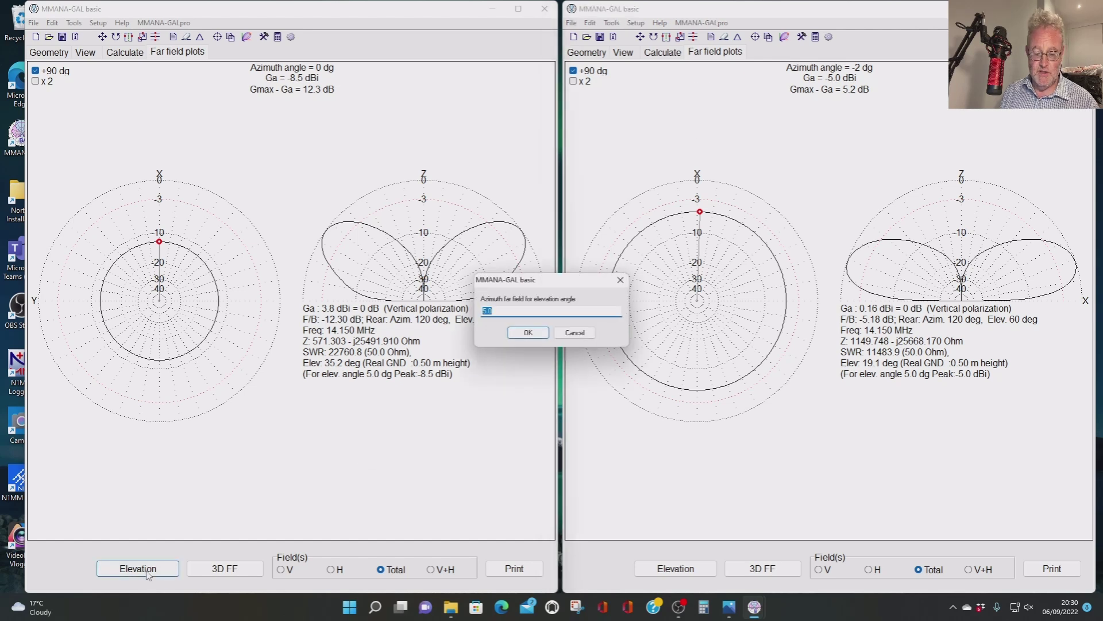
pyautogui.write('10')
pyautogui.press('Return')
pyautogui.click(156, 228)
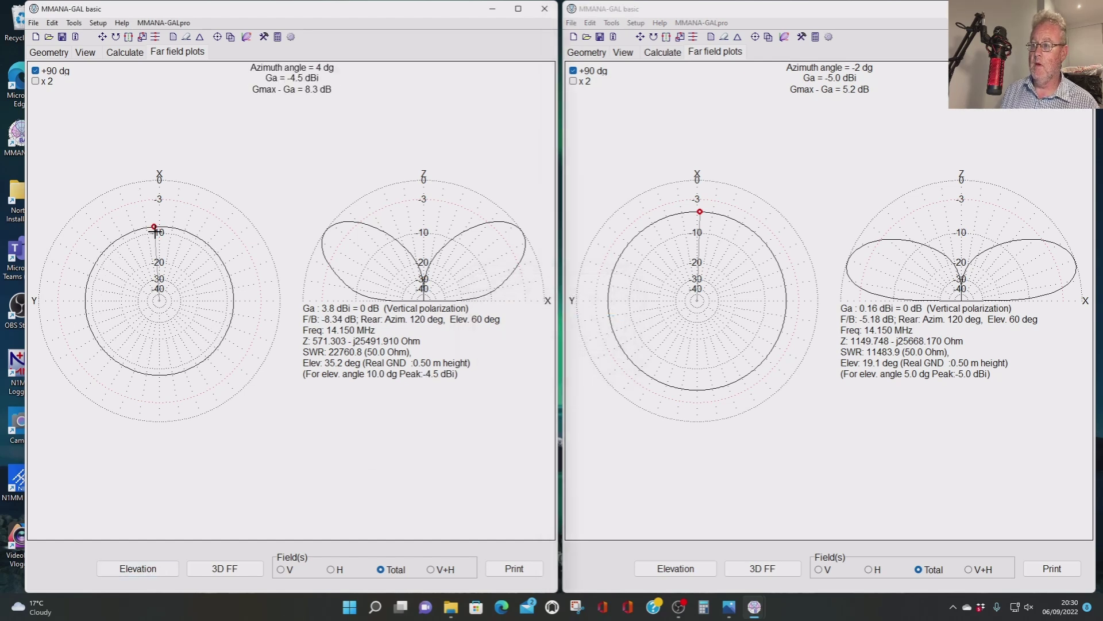
pyautogui.moveTo(157, 231); pyautogui.dragTo(143, 228)
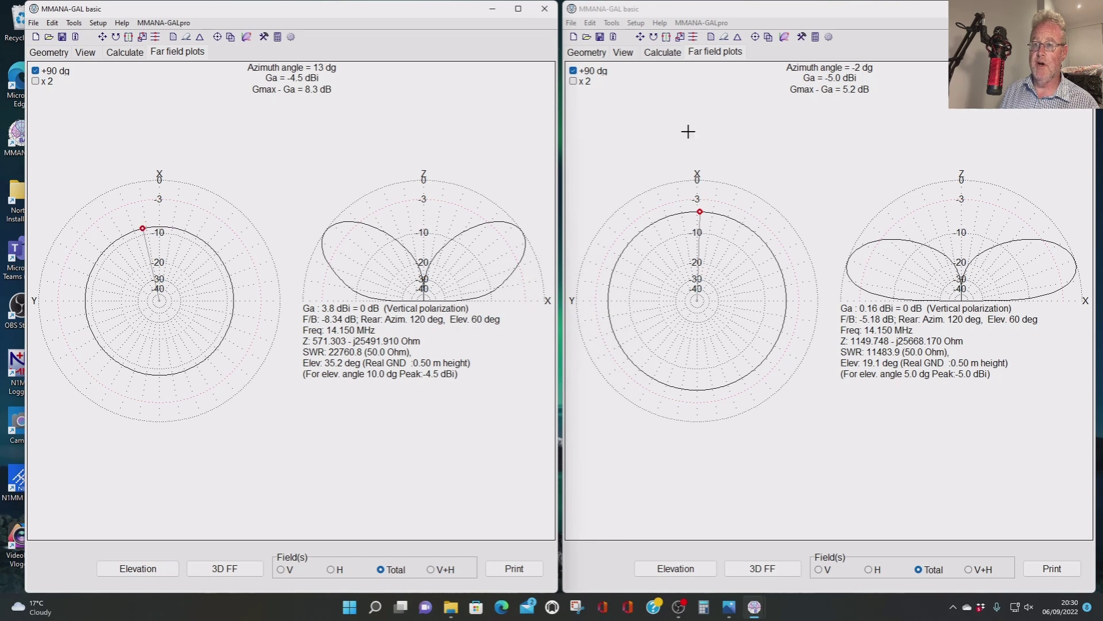
pyautogui.click(675, 569)
pyautogui.write('10')
pyautogui.press('Return')
pyautogui.click(734, 212)
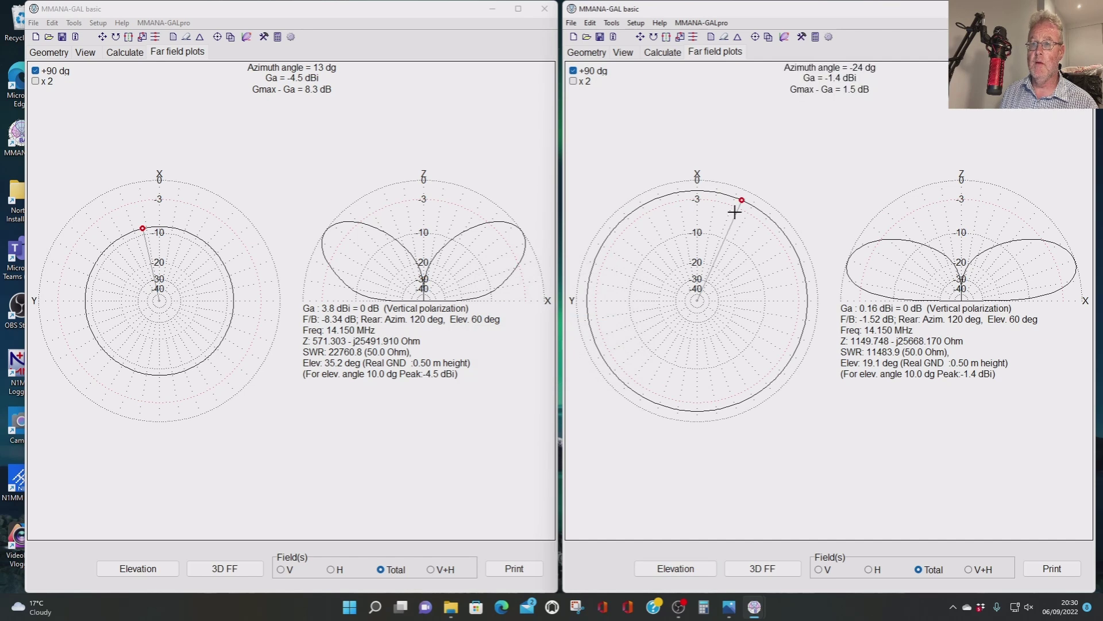
pyautogui.moveTo(735, 212); pyautogui.dragTo(697, 207)
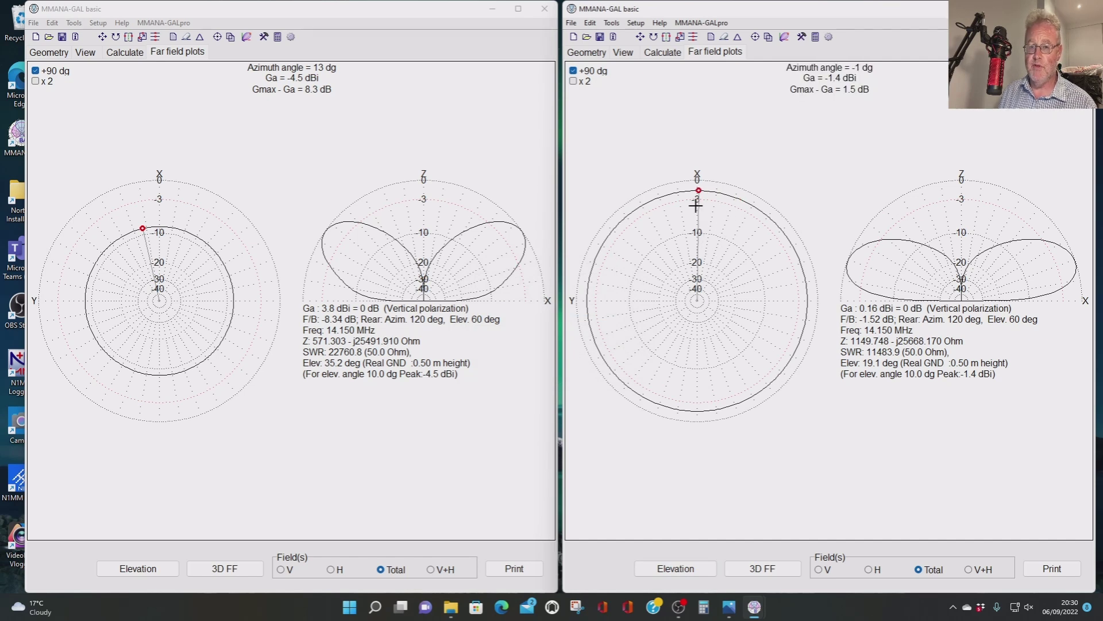
# Cut both azimuth plots at 15° elevation: right peaks at -0.1 dBi, left at -2.0 dBi
pyautogui.click(138, 568)
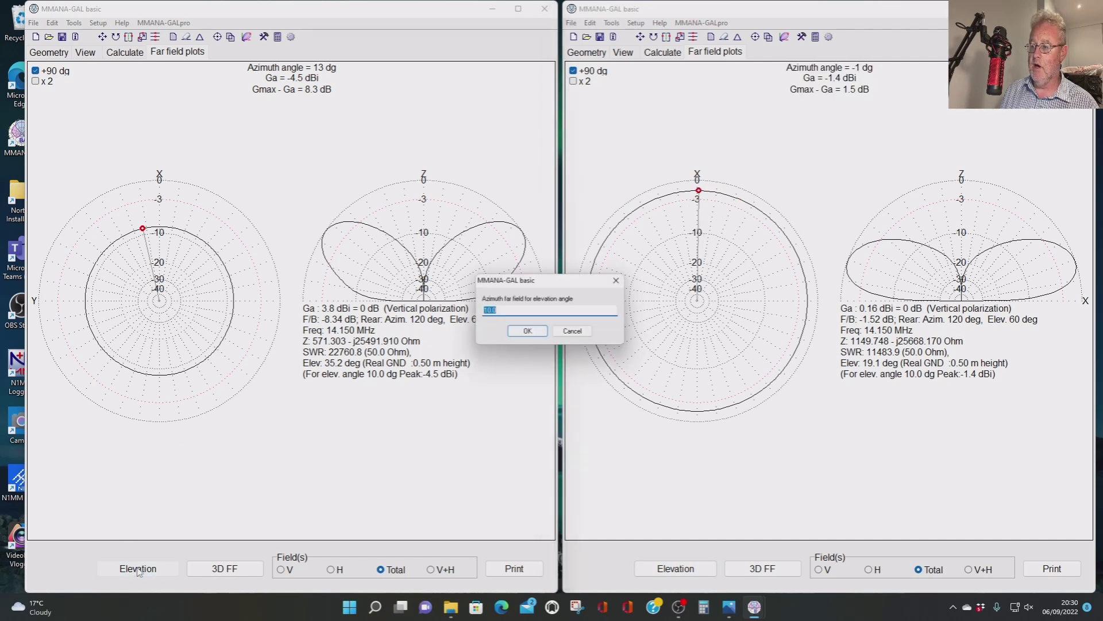
pyautogui.write('1')
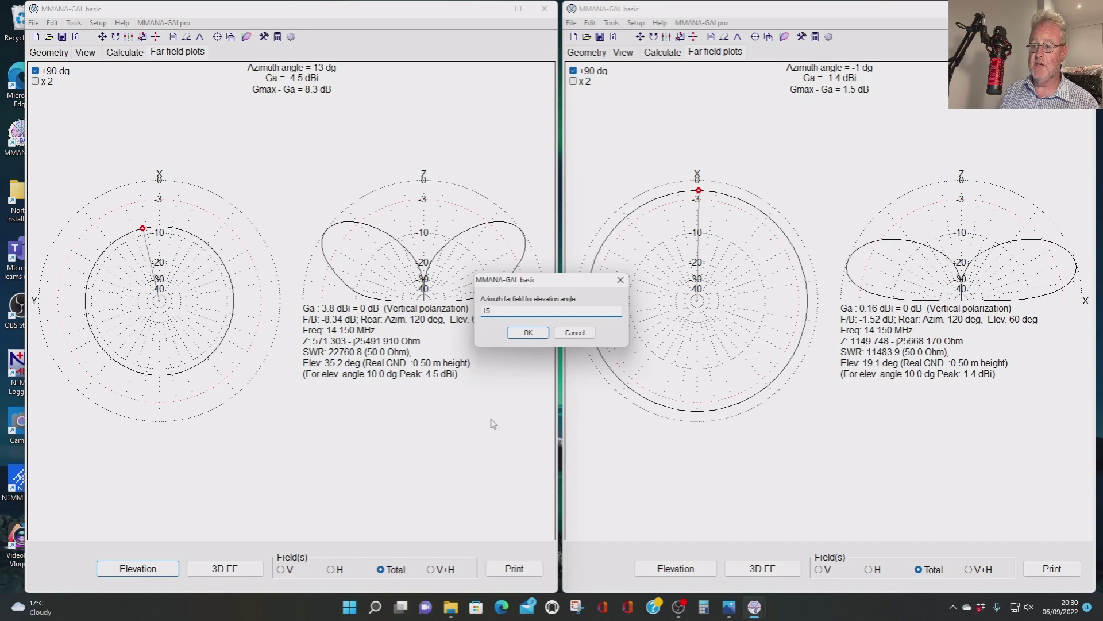
pyautogui.write('5')
pyautogui.click(528, 333)
pyautogui.moveTo(143, 217)
pyautogui.mouseDown()
pyautogui.moveTo(160, 212)
pyautogui.moveTo(159, 224)
pyautogui.mouseUp()
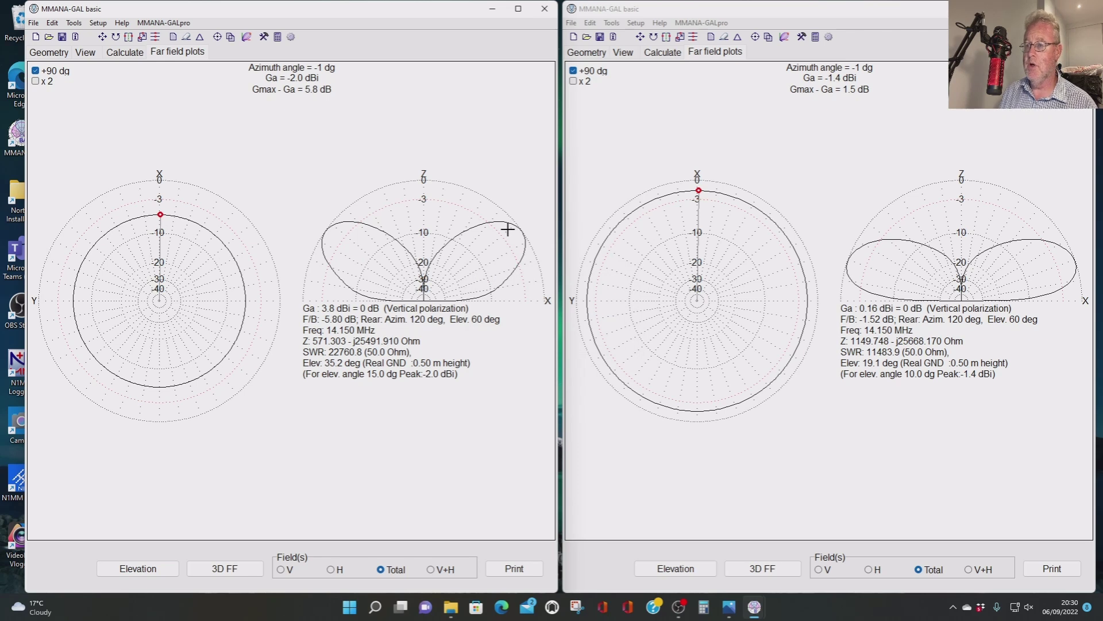
pyautogui.click(675, 569)
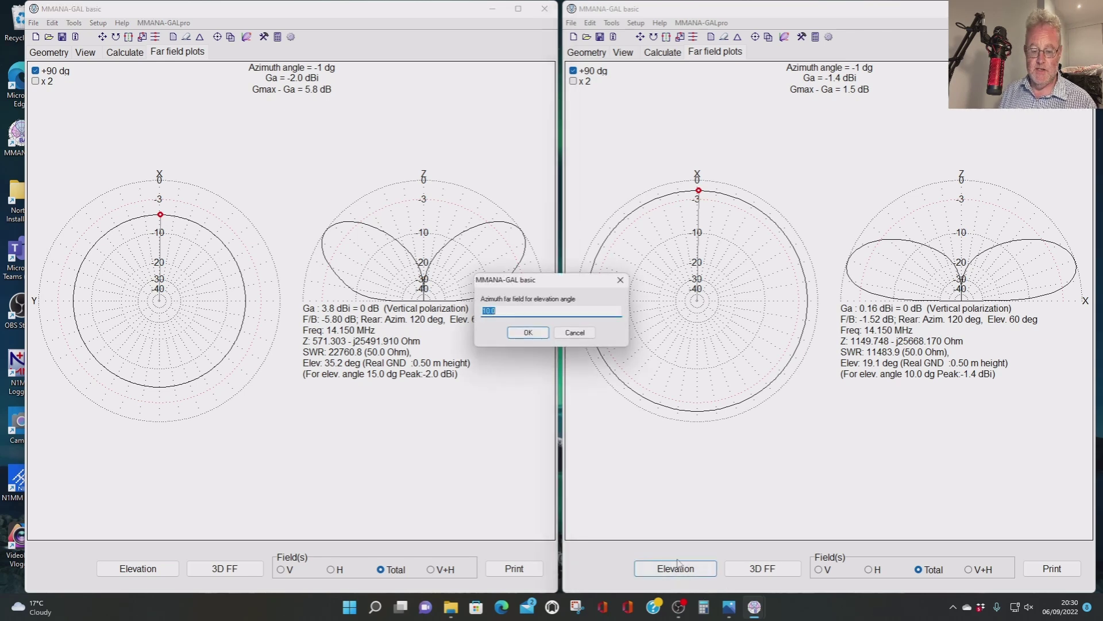
pyautogui.write('15')
pyautogui.click(537, 332)
pyautogui.moveTo(693, 198)
pyautogui.mouseDown()
pyautogui.moveTo(711, 197)
pyautogui.moveTo(687, 193)
pyautogui.moveTo(689, 184)
pyautogui.mouseUp()
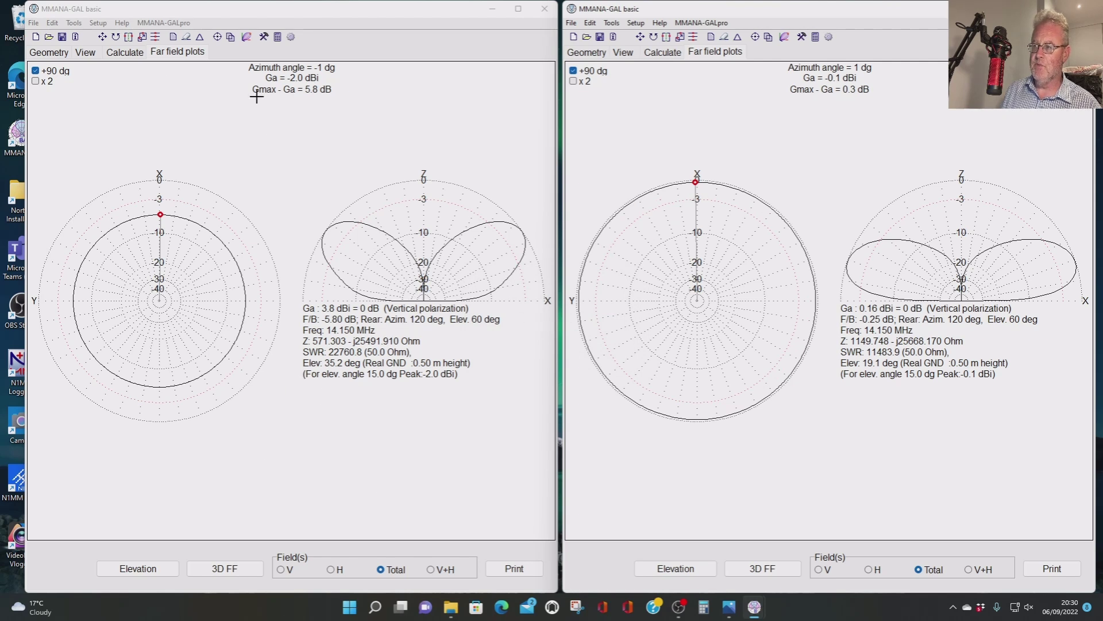
pyautogui.click(139, 570)
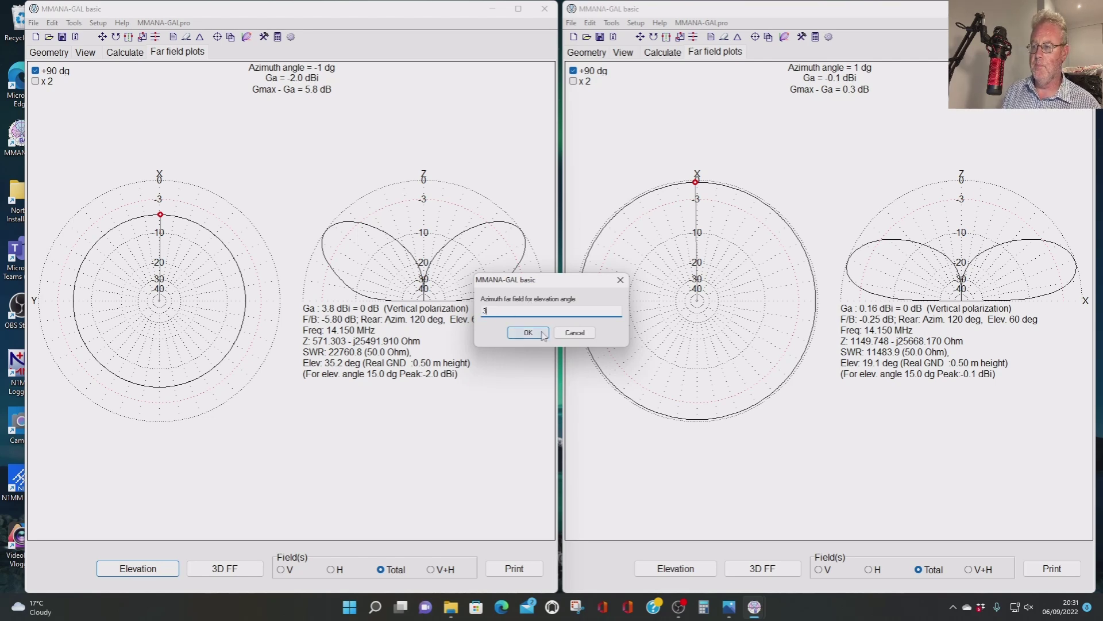
# Apply 3° elevation to both azimuth plots: left -11.9 dBi, right -8.5 dBi near 0°
pyautogui.click(539, 333)
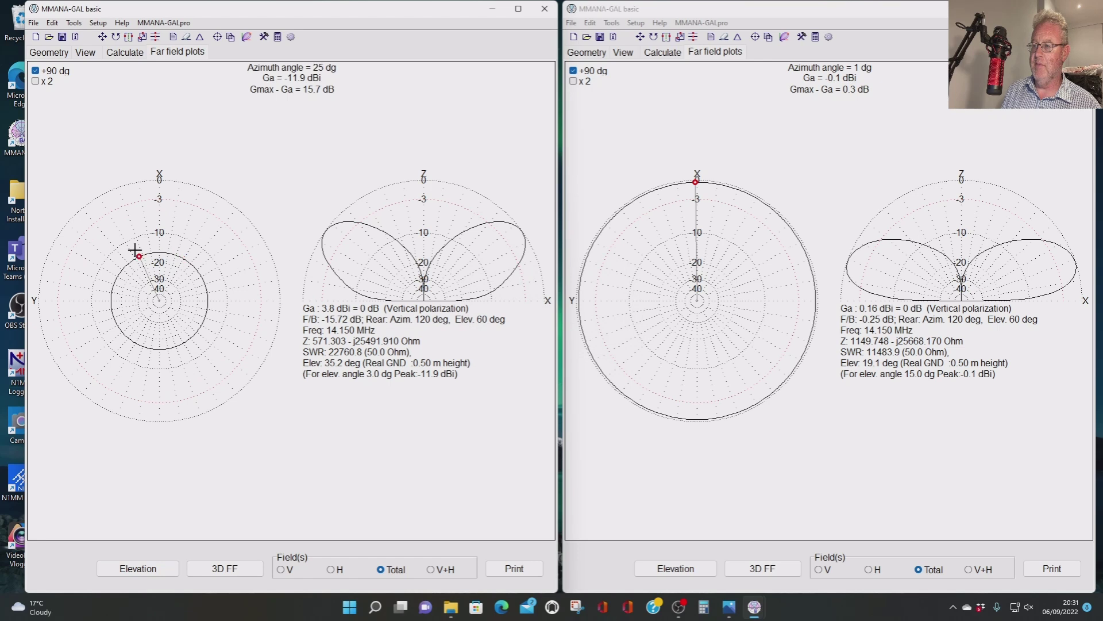
pyautogui.click(681, 566)
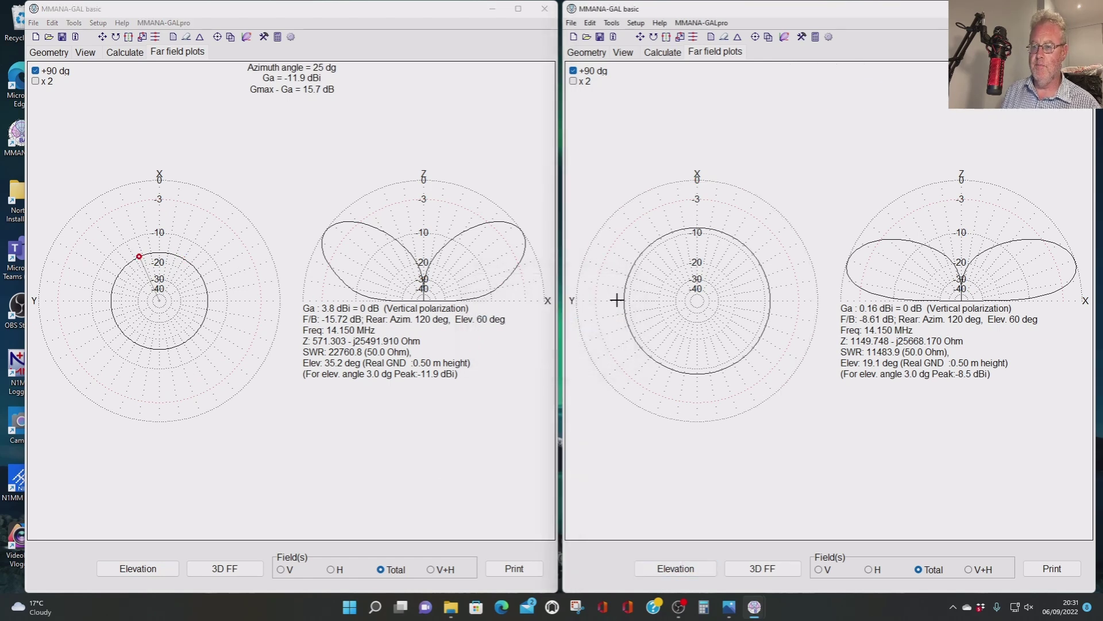
pyautogui.click(528, 332)
pyautogui.click(756, 238)
pyautogui.click(695, 234)
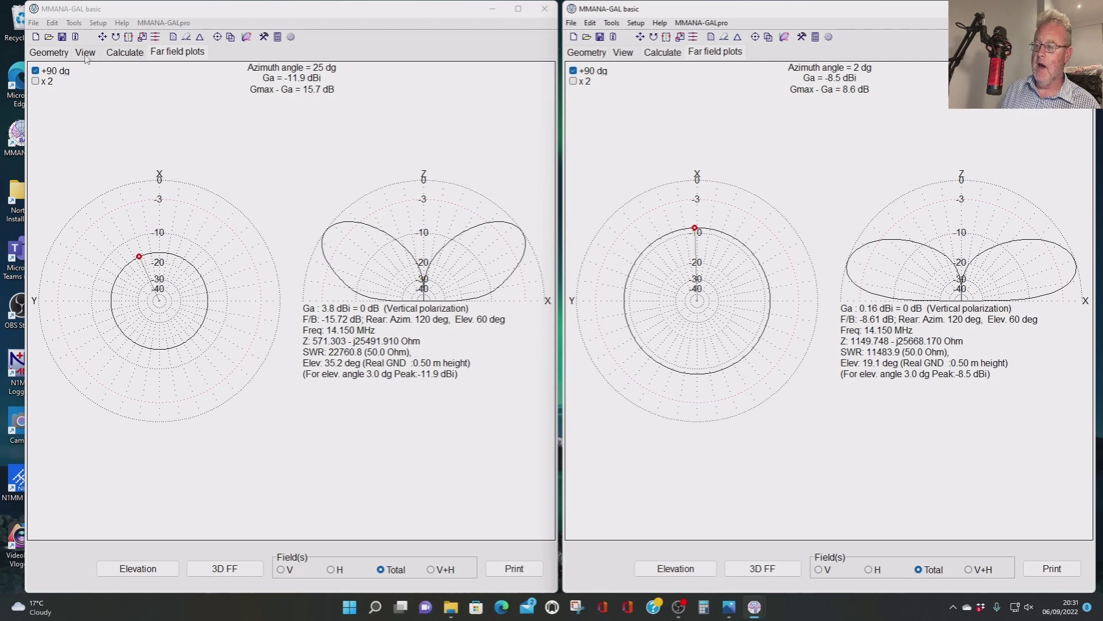
# Recalculate the left model at 21.200 MHz and plot its far field (5.11 dBi at 46.5°)
pyautogui.click(124, 54)
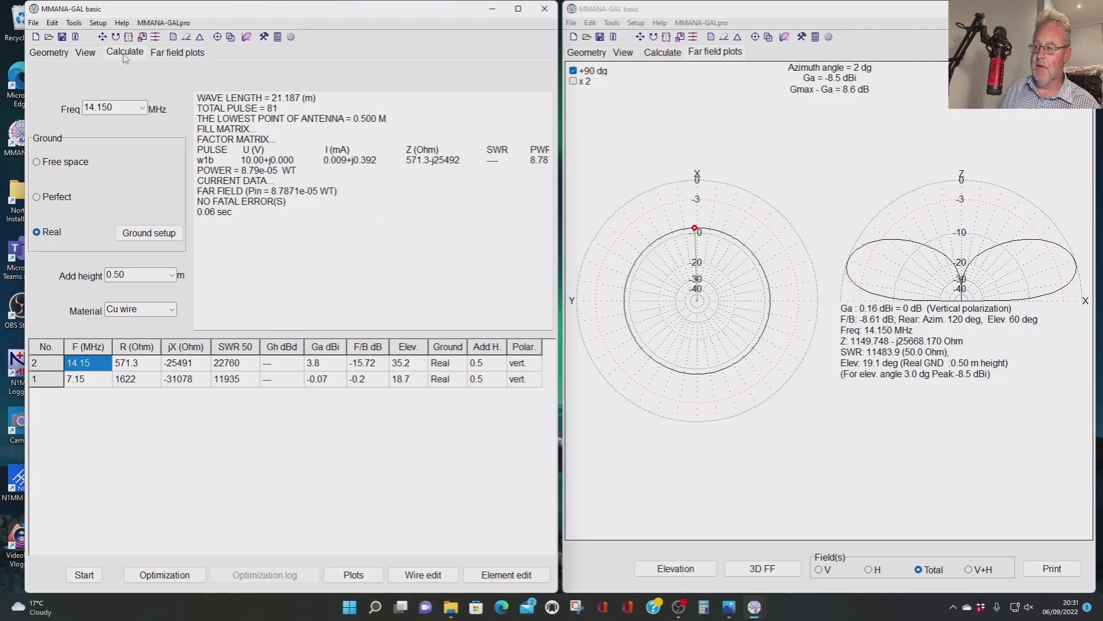
pyautogui.click(141, 108)
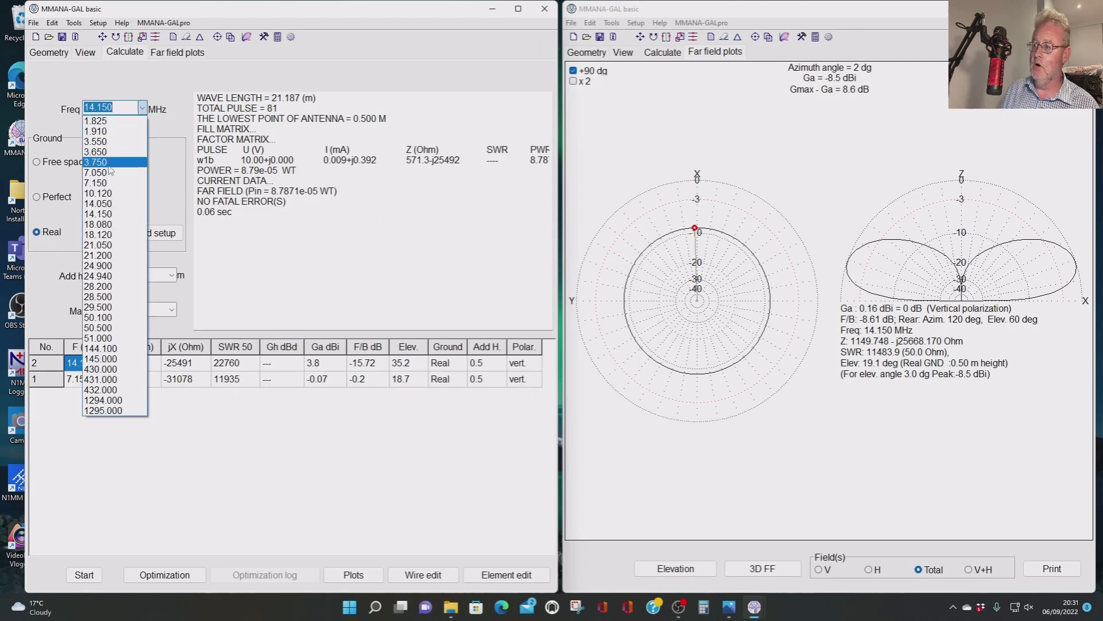
pyautogui.click(96, 255)
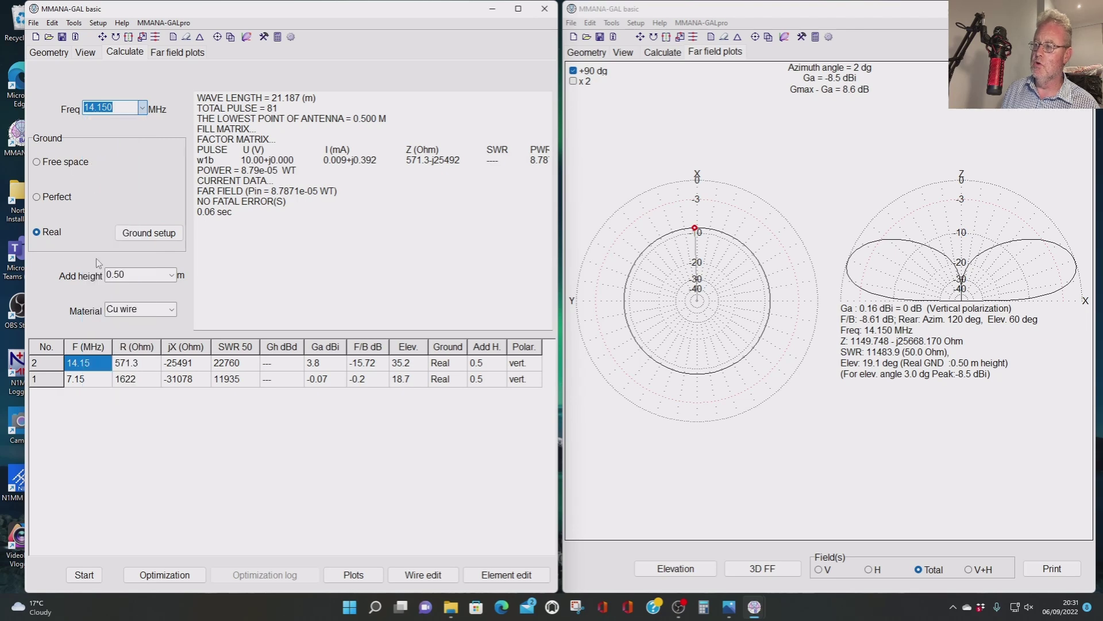
pyautogui.click(84, 575)
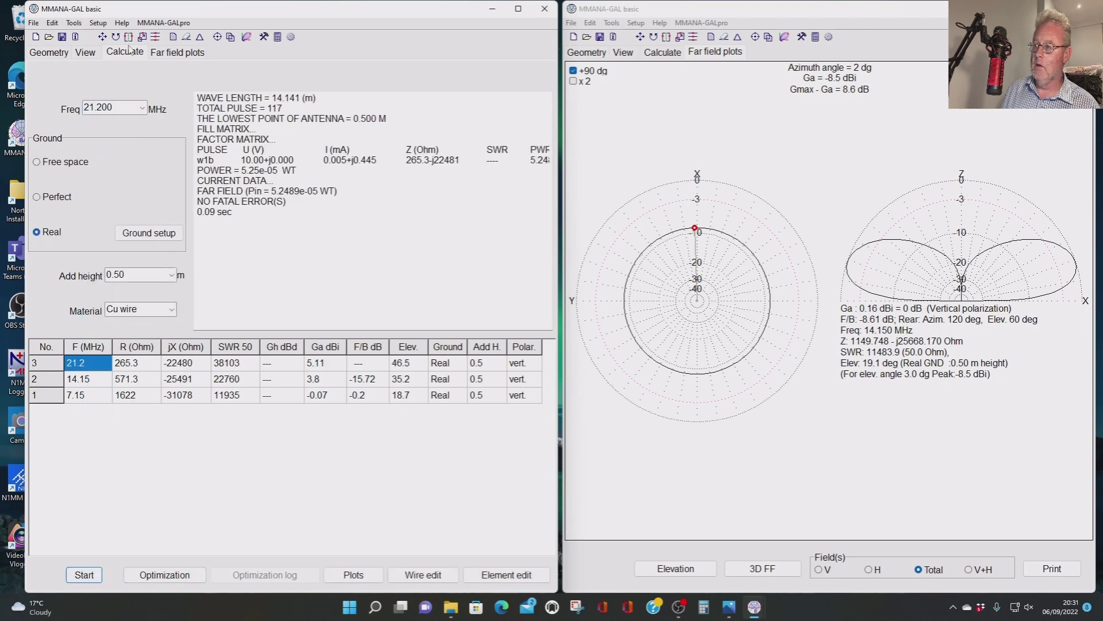
pyautogui.click(179, 54)
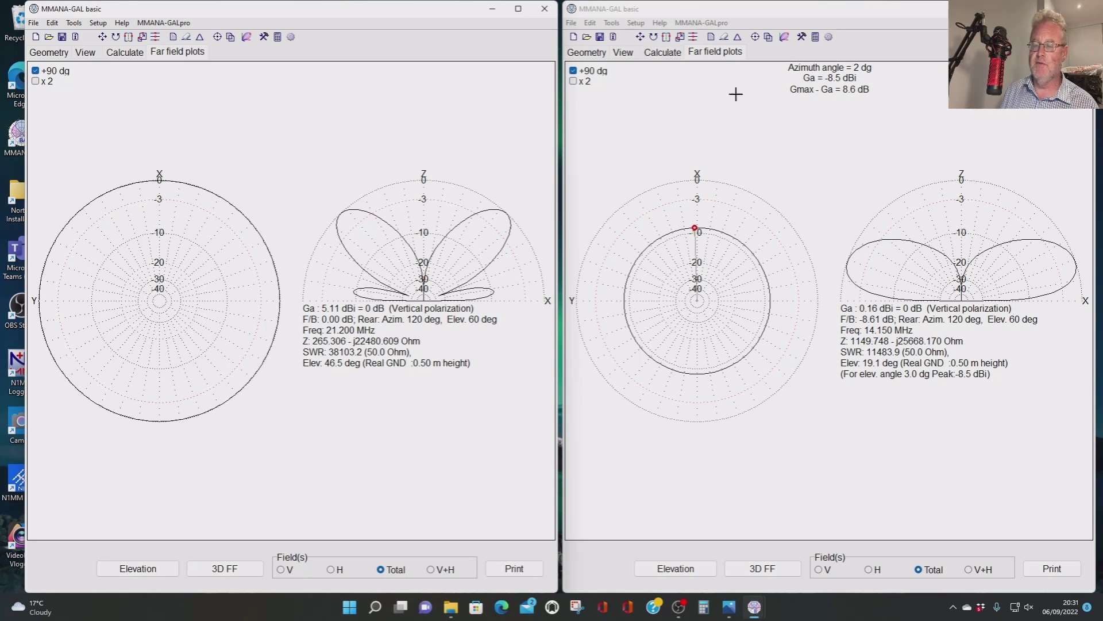
# Change the right model's wire length from 10 m to 6.8 m
pyautogui.click(725, 37)
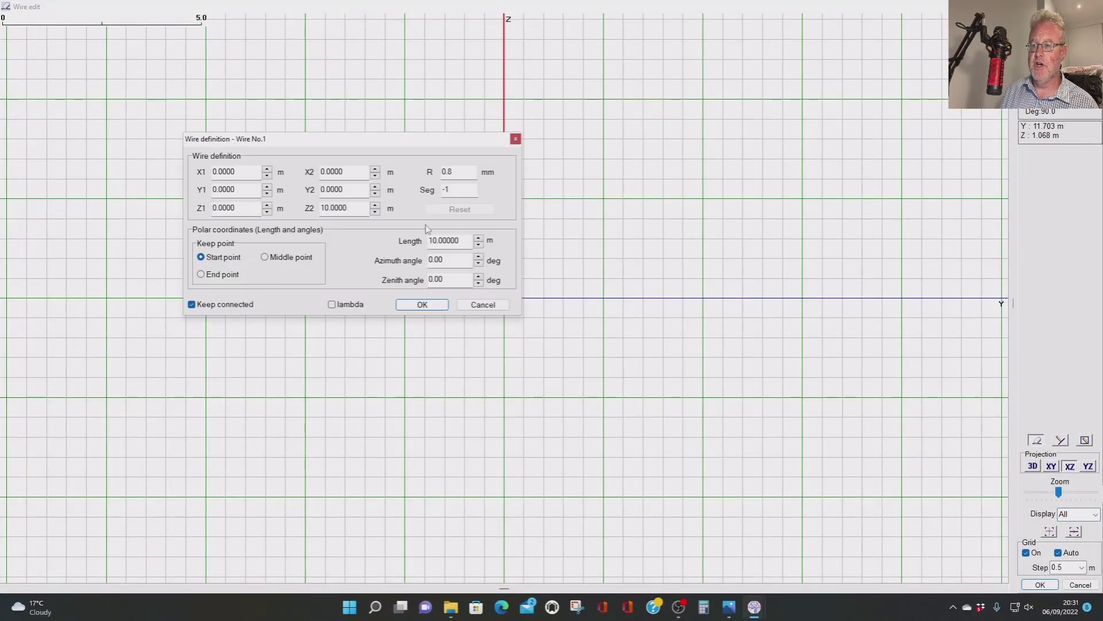
pyautogui.doubleClick(466, 241)
pyautogui.write('6.8')
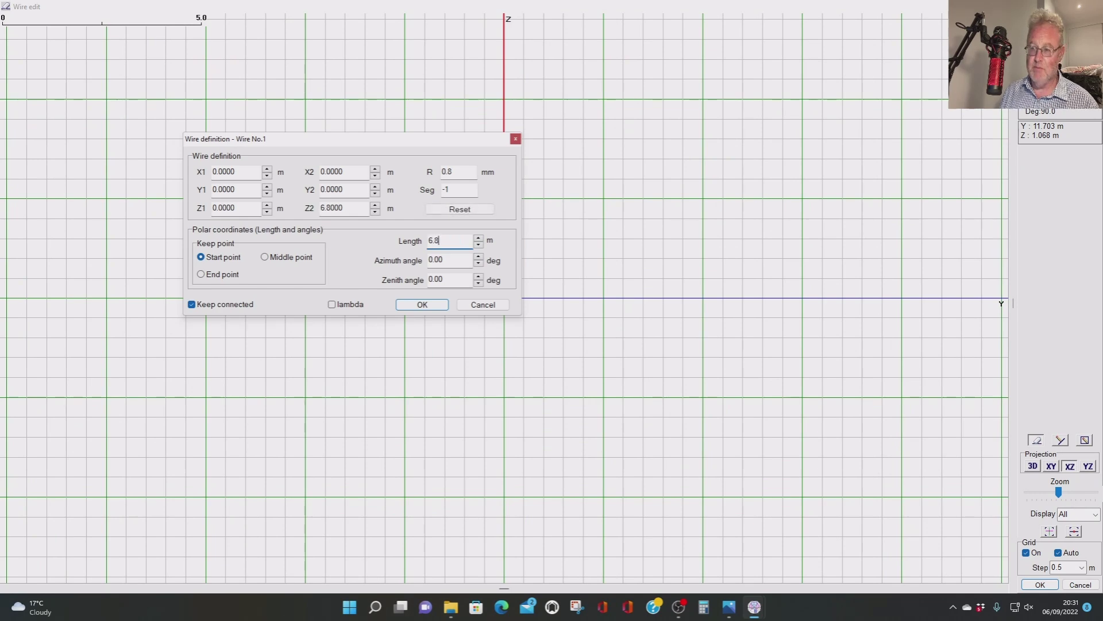
pyautogui.click(444, 304)
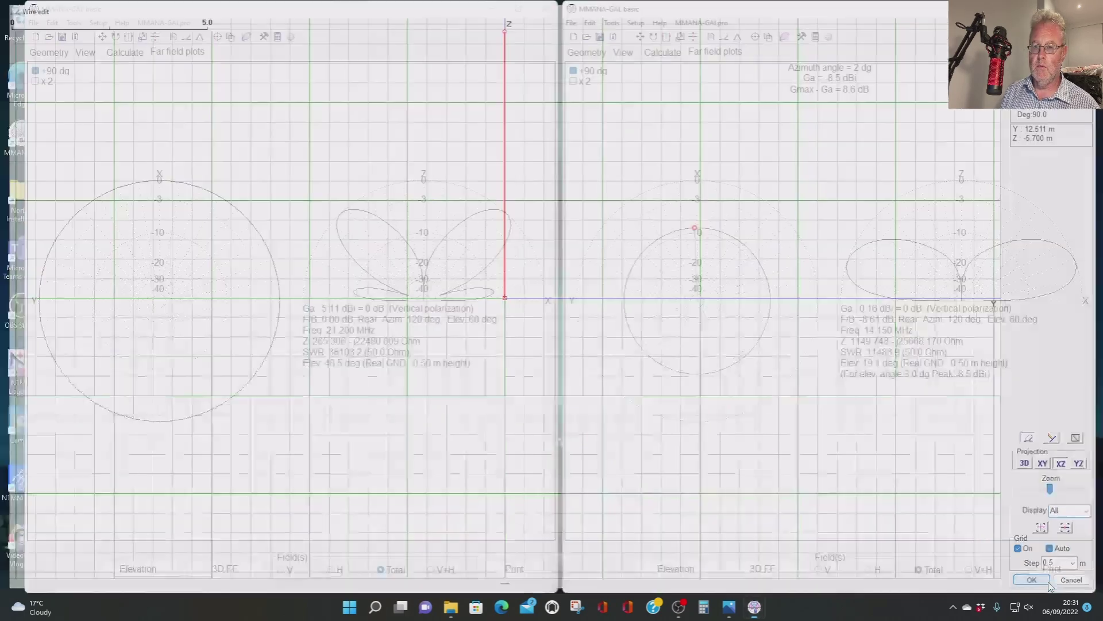
# Calculate the right model at 21.200 MHz and show its far-field plots (0.47 dBi at 18.7°)
pyautogui.click(661, 57)
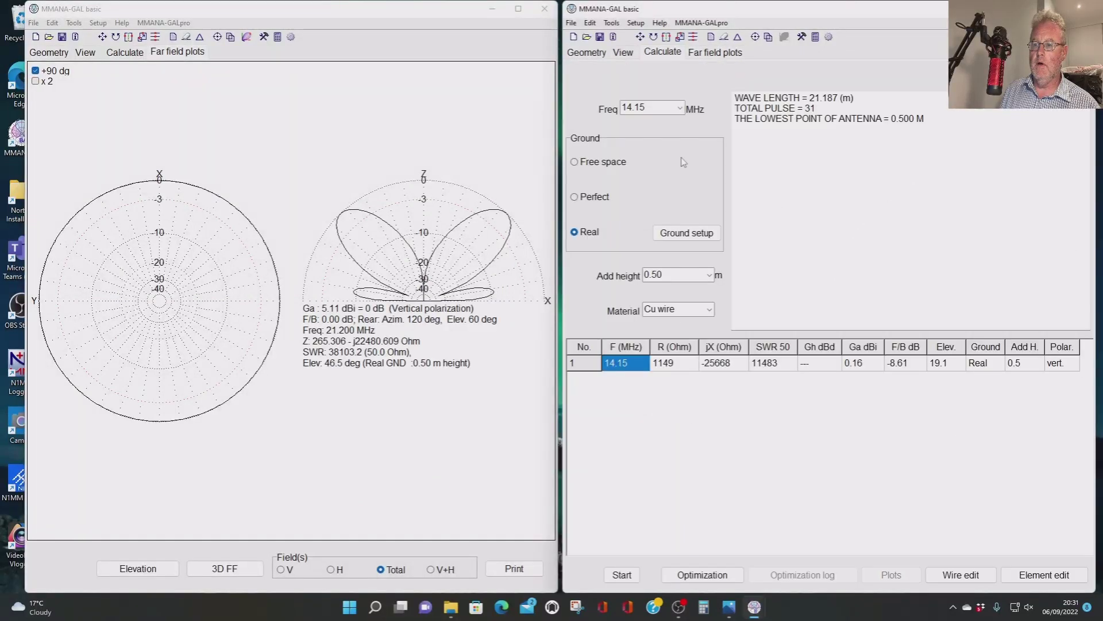
pyautogui.click(680, 108)
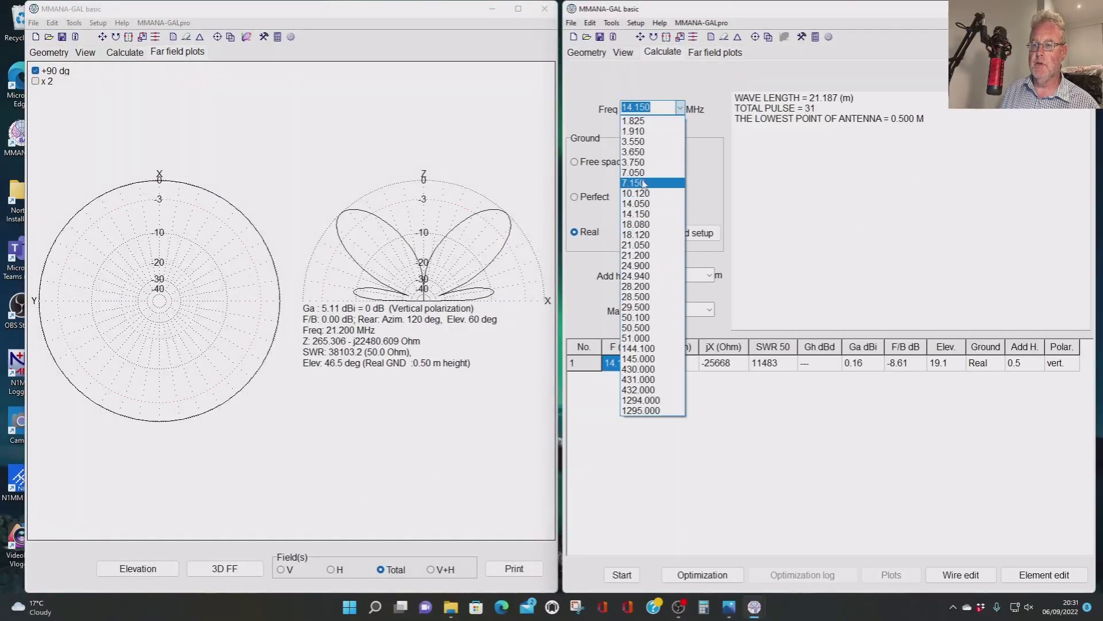
pyautogui.click(636, 255)
pyautogui.click(621, 575)
pyautogui.click(715, 55)
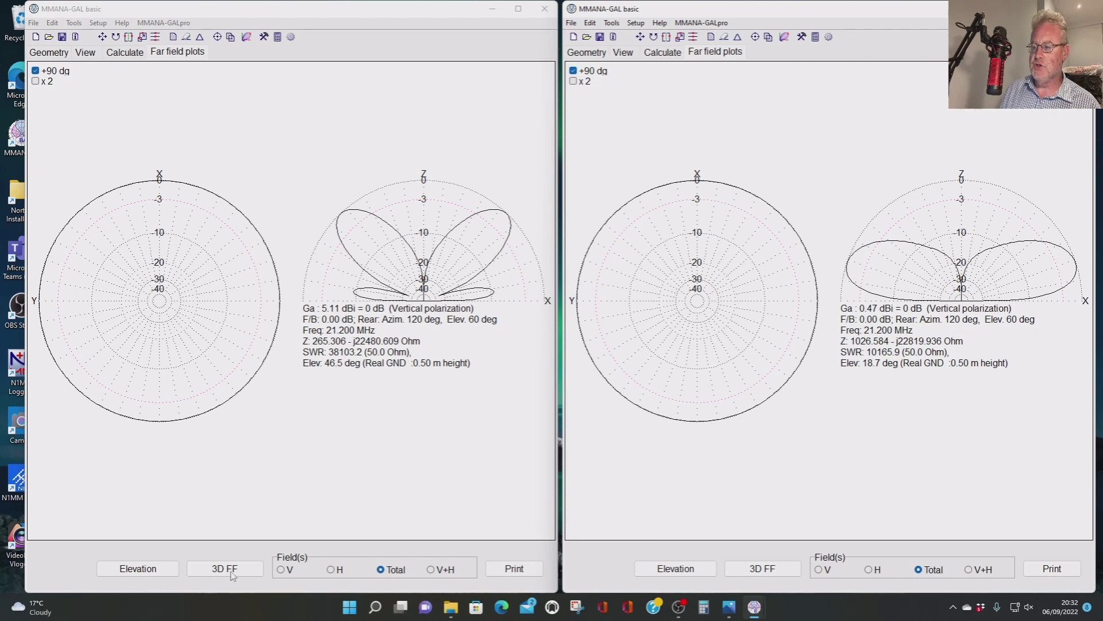
# Set both azimuth plots to 5° elevation and read the gains: right -4.6 dBi, left -5.1 dBi
pyautogui.click(691, 575)
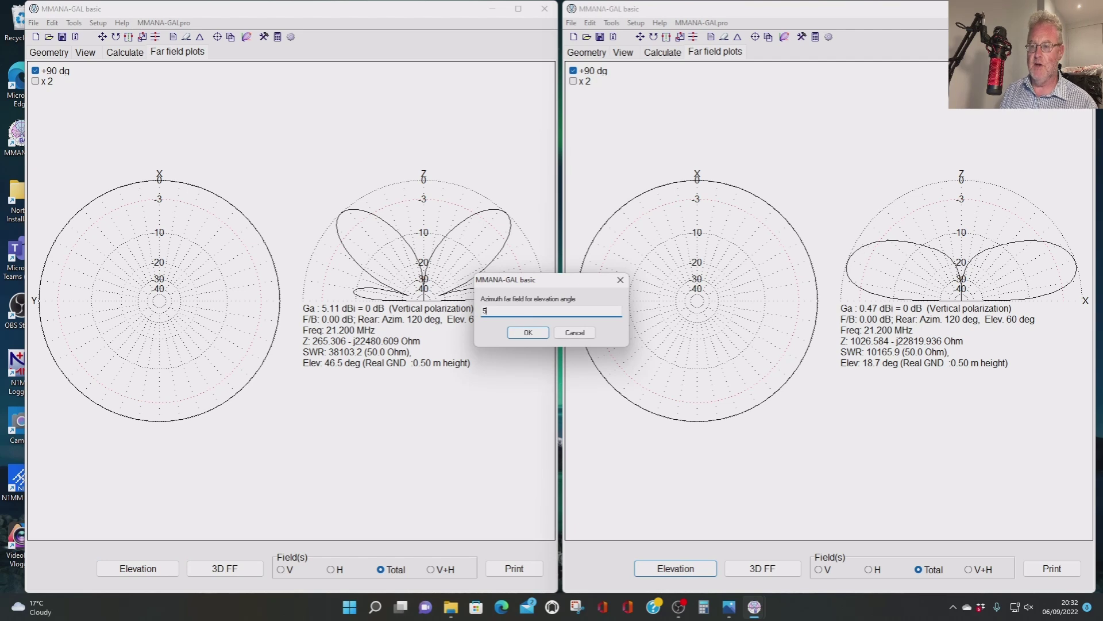
pyautogui.click(528, 333)
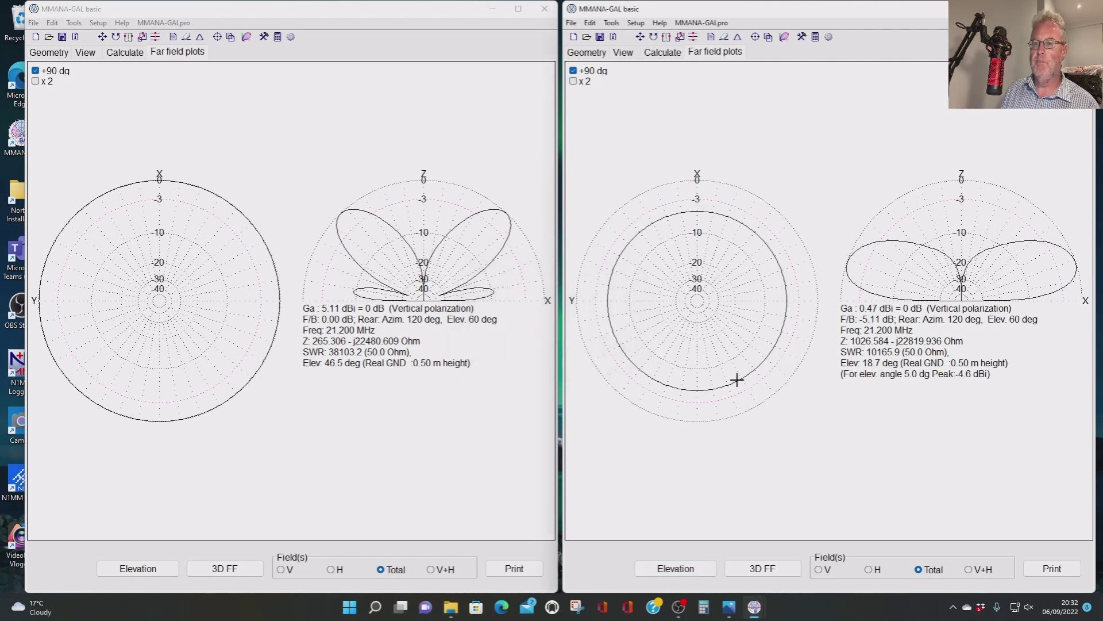
pyautogui.moveTo(739, 253)
pyautogui.mouseDown()
pyautogui.moveTo(753, 266)
pyautogui.moveTo(695, 230)
pyautogui.mouseUp()
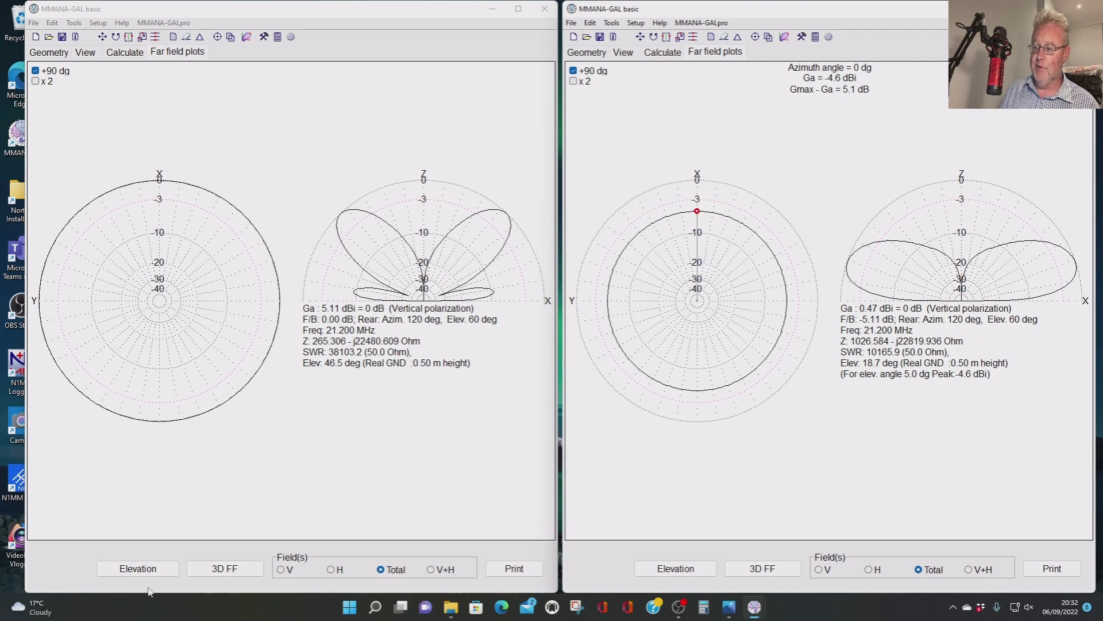
pyautogui.click(144, 570)
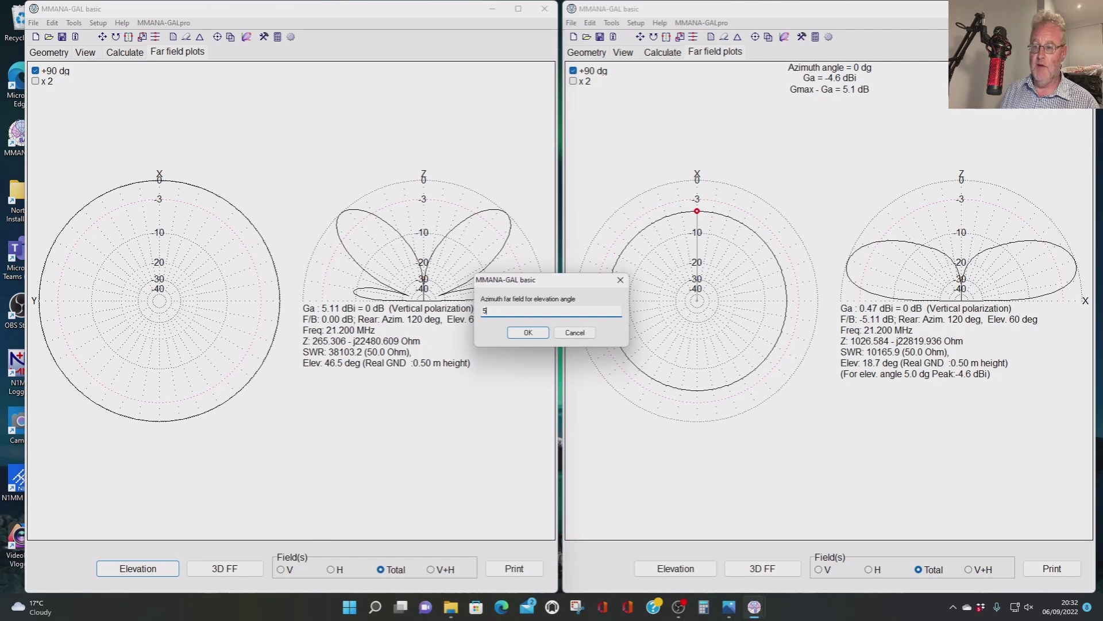
pyautogui.click(527, 333)
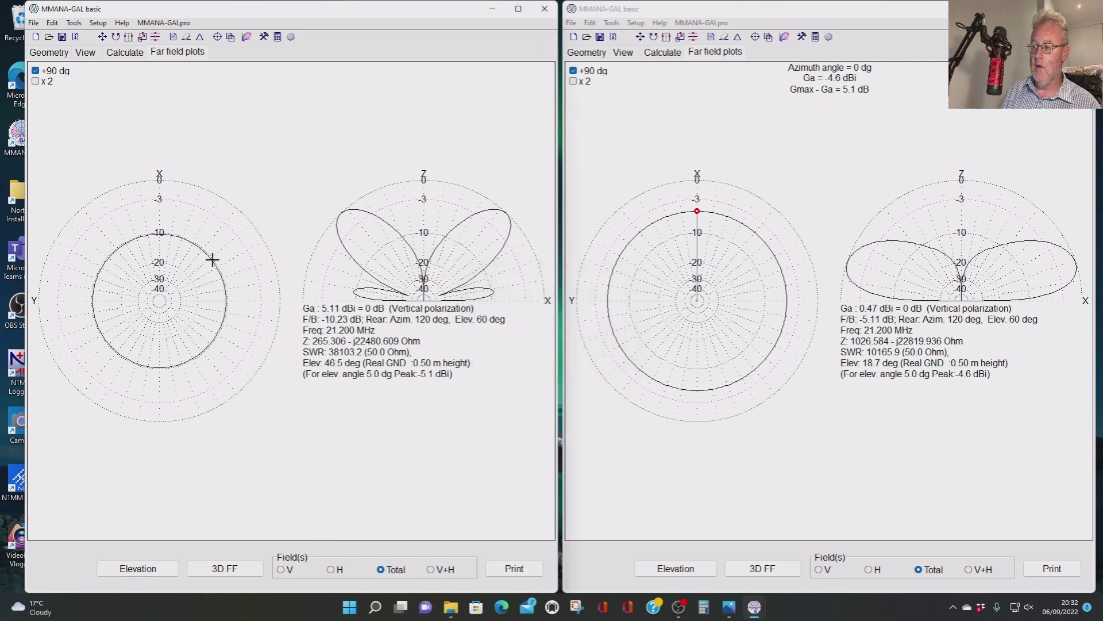
pyautogui.moveTo(177, 246)
pyautogui.mouseDown()
pyautogui.moveTo(127, 245)
pyautogui.moveTo(158, 248)
pyautogui.mouseUp()
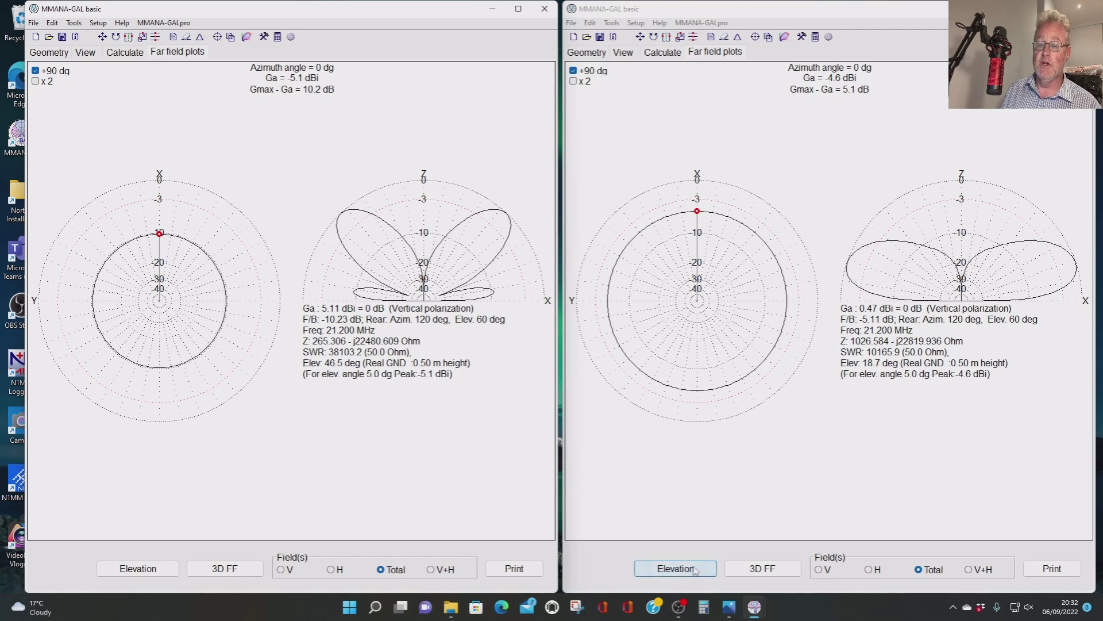
# Recut the right azimuth plot at 10° elevation and read its -1.0 dBi peak
pyautogui.click(676, 569)
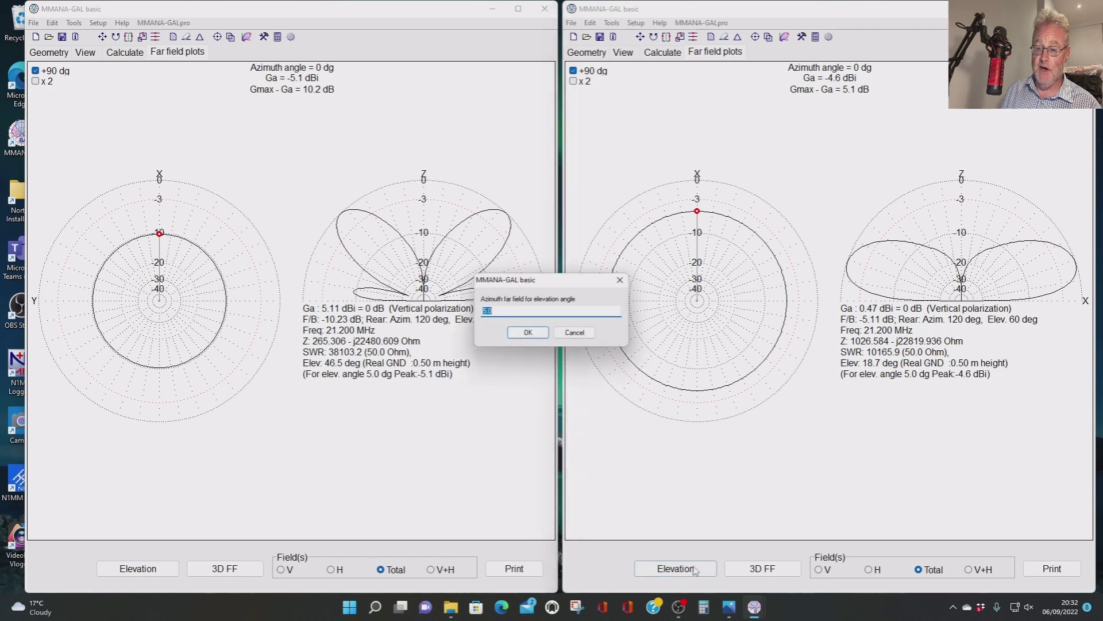
pyautogui.write('10')
pyautogui.click(545, 332)
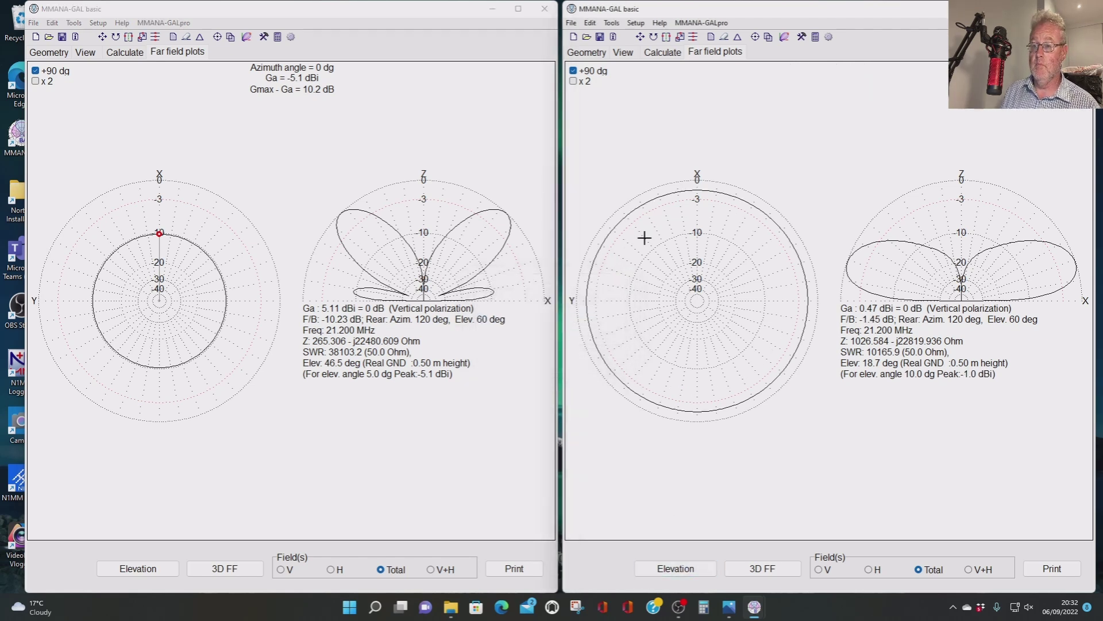
pyautogui.moveTo(680, 204)
pyautogui.mouseDown()
pyautogui.moveTo(766, 207)
pyautogui.moveTo(741, 187)
pyautogui.moveTo(700, 190)
pyautogui.mouseUp()
# Recut the left azimuth plot at 10° elevation and read its -4.7 dBi peak
pyautogui.click(154, 571)
pyautogui.write('10')
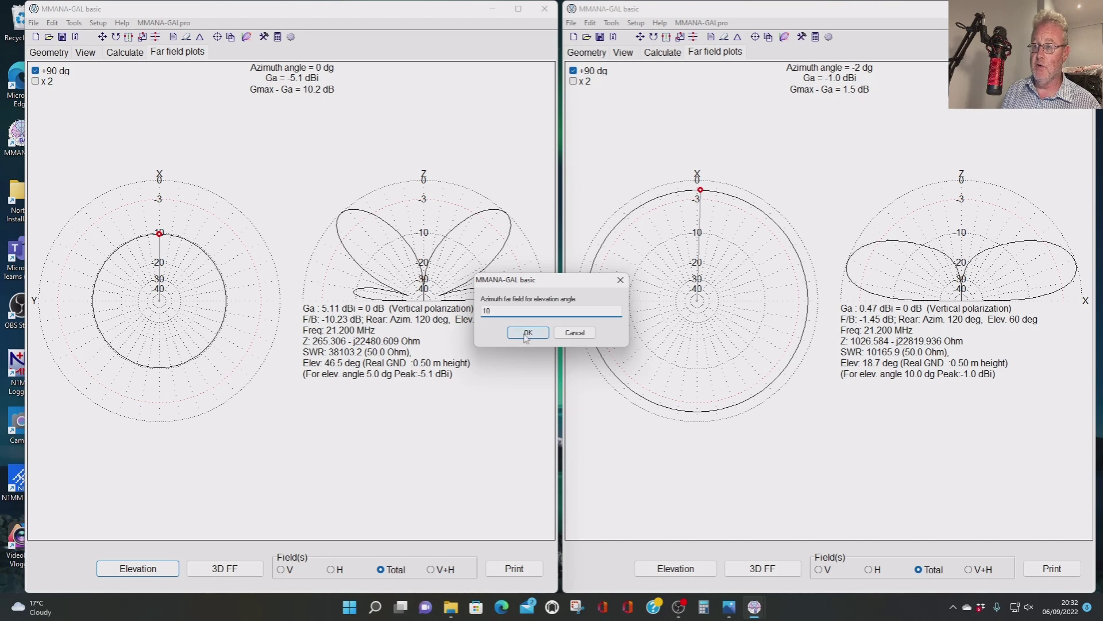
pyautogui.click(527, 333)
pyautogui.moveTo(159, 276)
pyautogui.mouseDown()
pyautogui.moveTo(159, 253)
pyautogui.moveTo(160, 272)
pyautogui.mouseUp()
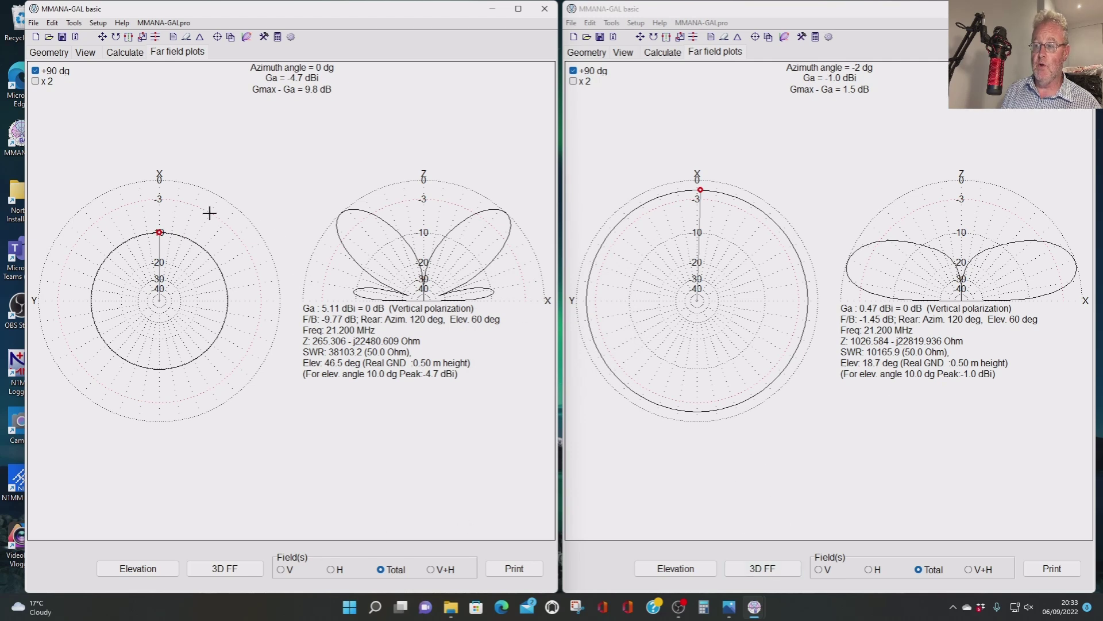
pyautogui.click(676, 569)
# Set both azimuth plots to 15° elevation, reading 0.3 dBi right and -10.4 dBi left
pyautogui.write('15')
pyautogui.click(528, 332)
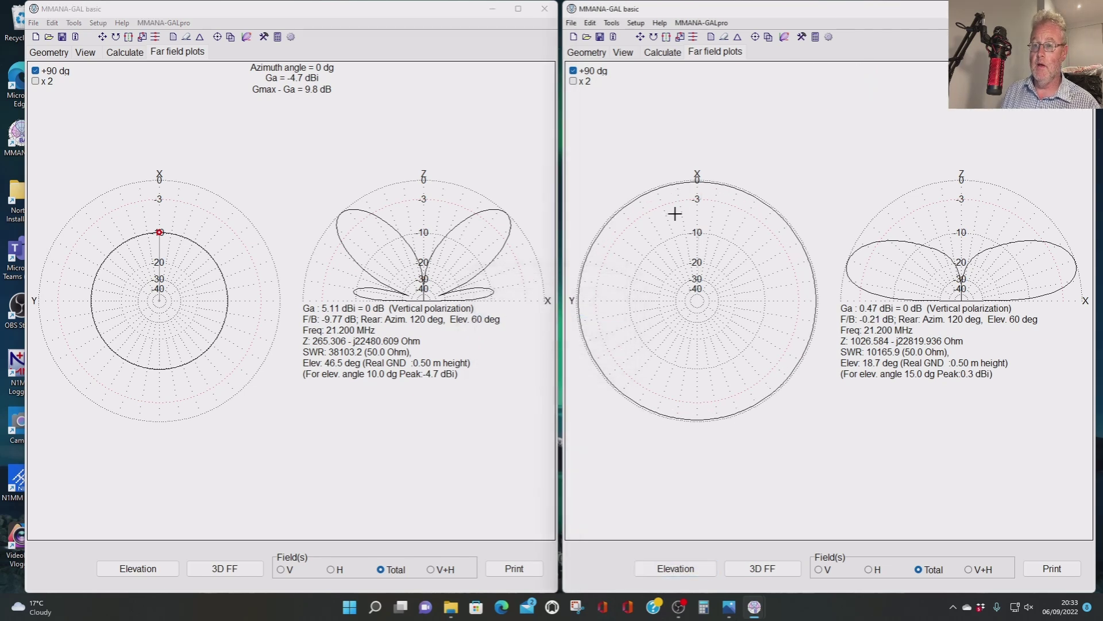
pyautogui.moveTo(670, 209)
pyautogui.mouseDown()
pyautogui.moveTo(722, 197)
pyautogui.moveTo(696, 195)
pyautogui.mouseUp()
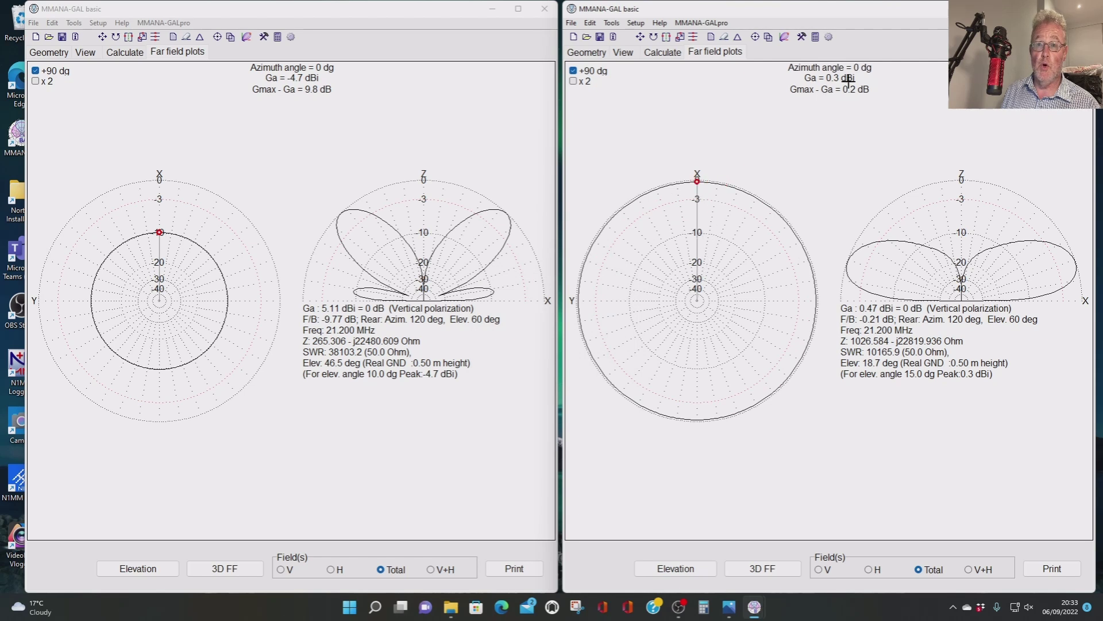
pyautogui.click(169, 566)
pyautogui.write('15')
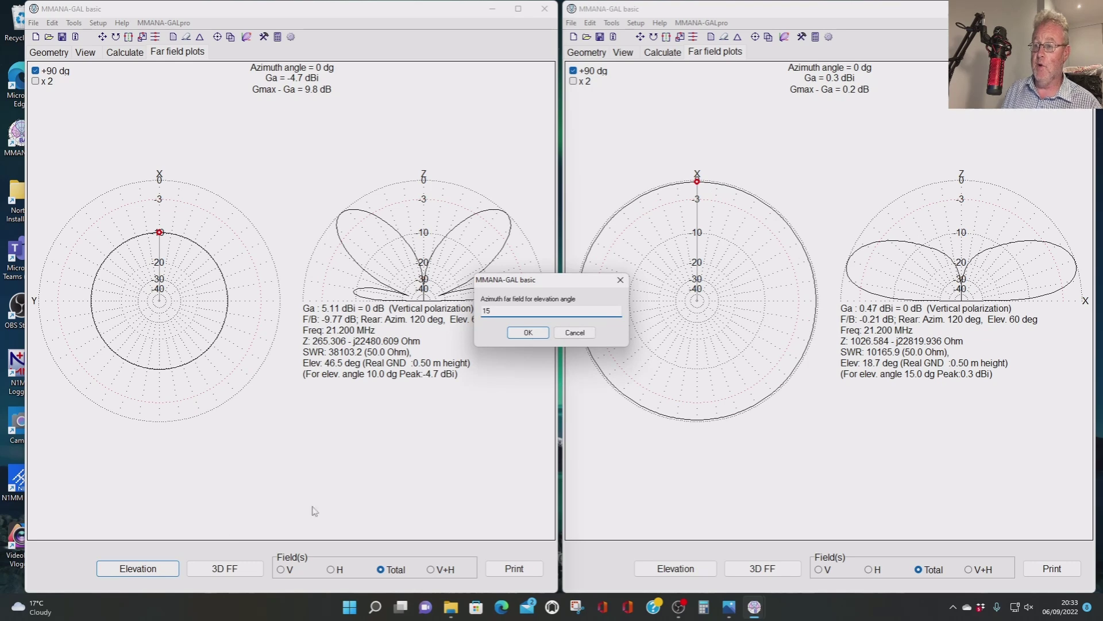
pyautogui.click(527, 332)
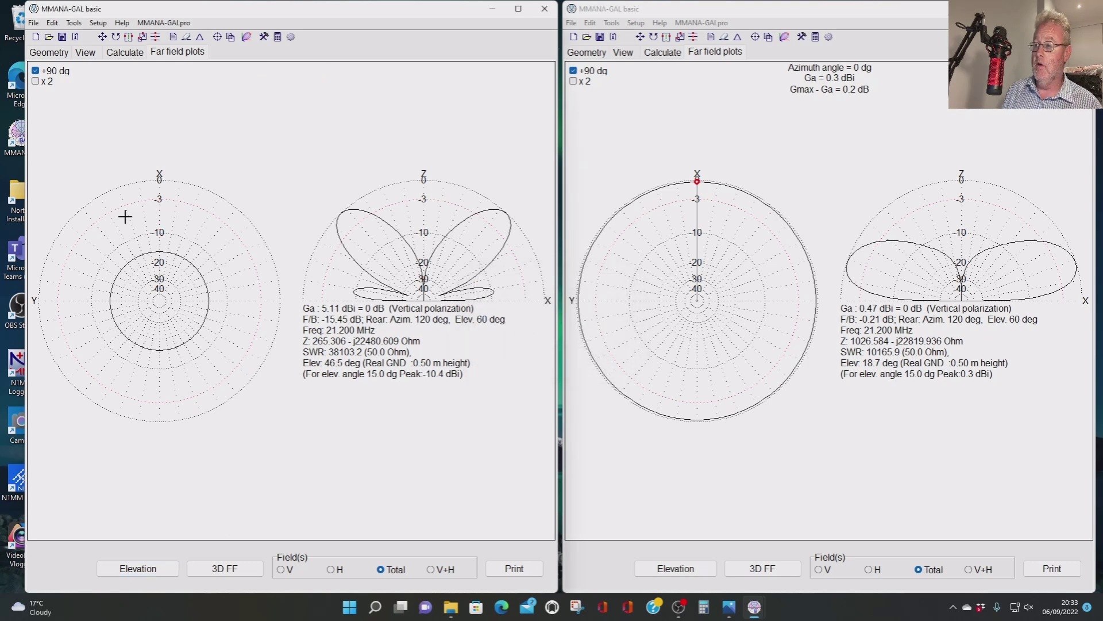
pyautogui.moveTo(173, 250)
pyautogui.mouseDown()
pyautogui.moveTo(203, 270)
pyautogui.moveTo(149, 254)
pyautogui.moveTo(182, 256)
pyautogui.moveTo(163, 257)
pyautogui.mouseUp()
# Probe the gain along the left elevation pattern's low lobe
pyautogui.click(354, 290)
pyautogui.moveTo(354, 290); pyautogui.dragTo(357, 277)
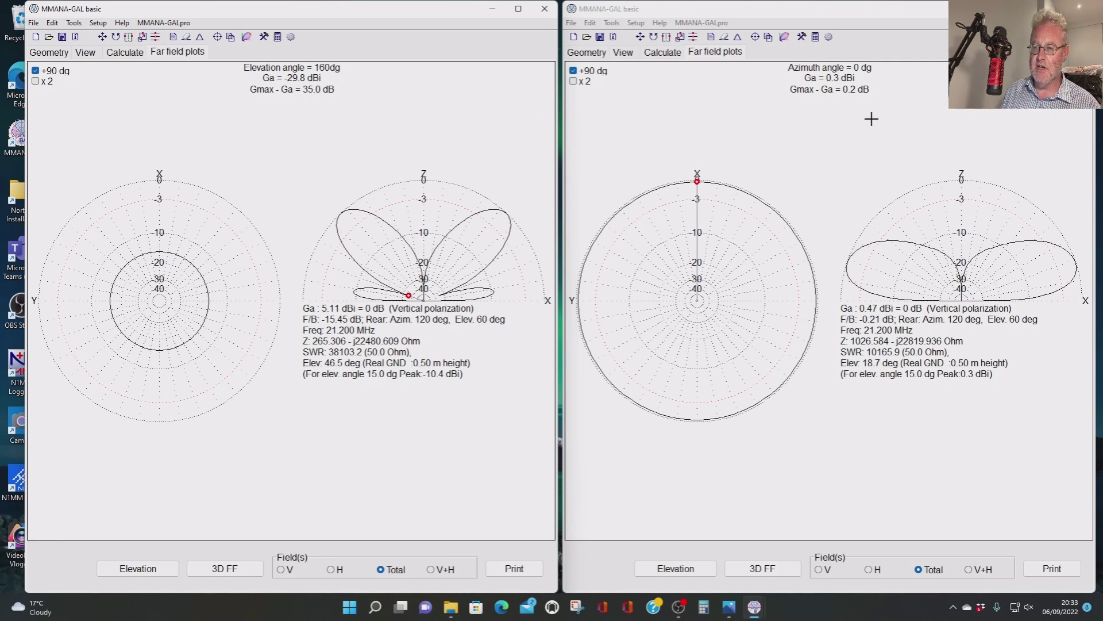
pyautogui.click(130, 567)
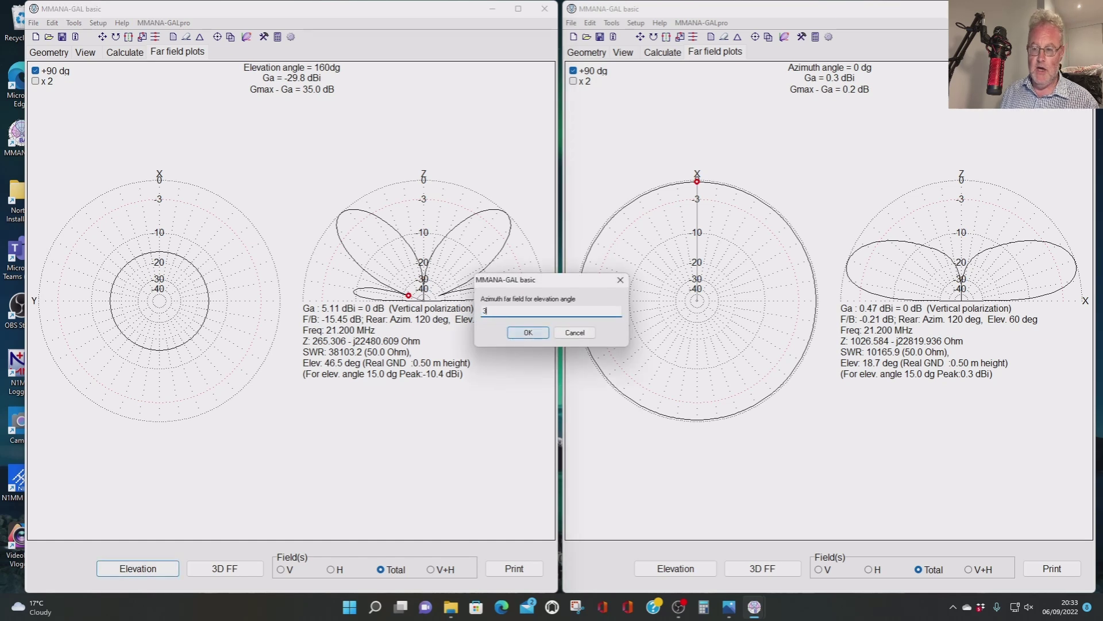
# Apply 3° elevation to both azimuth plots, reading -7.9 dBi left and -8.1 dBi right
pyautogui.click(520, 334)
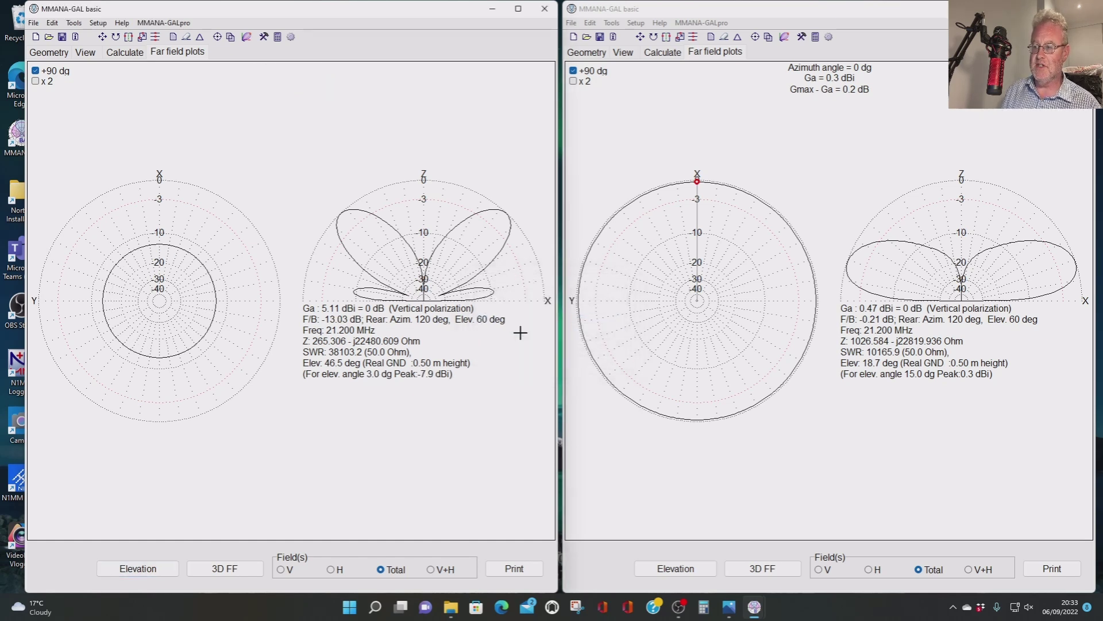
pyautogui.click(693, 569)
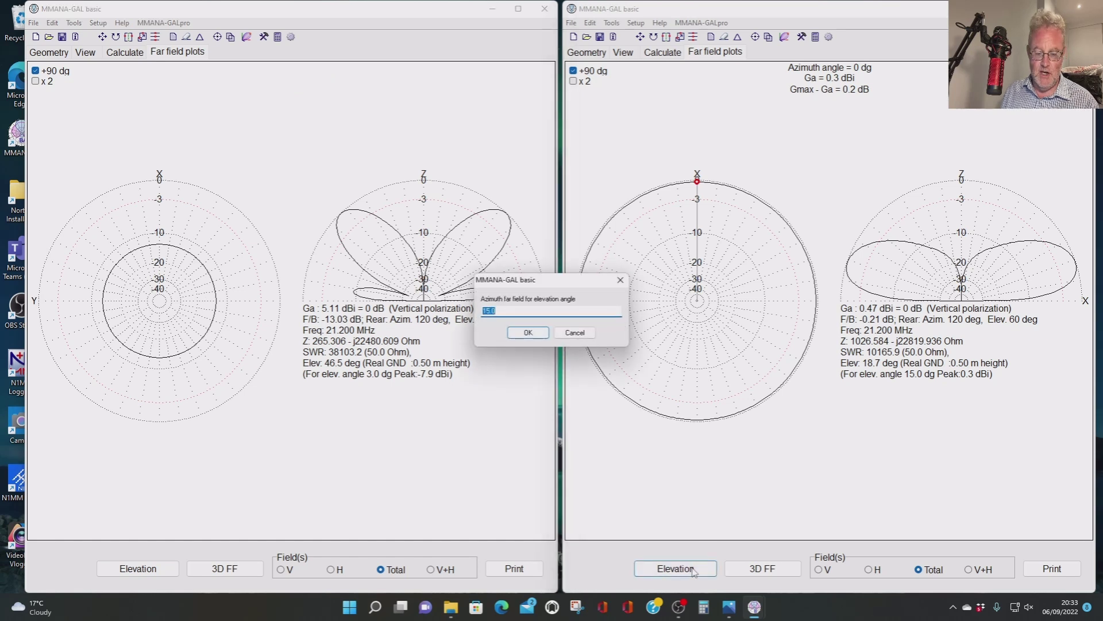
pyautogui.write('3')
pyautogui.click(531, 333)
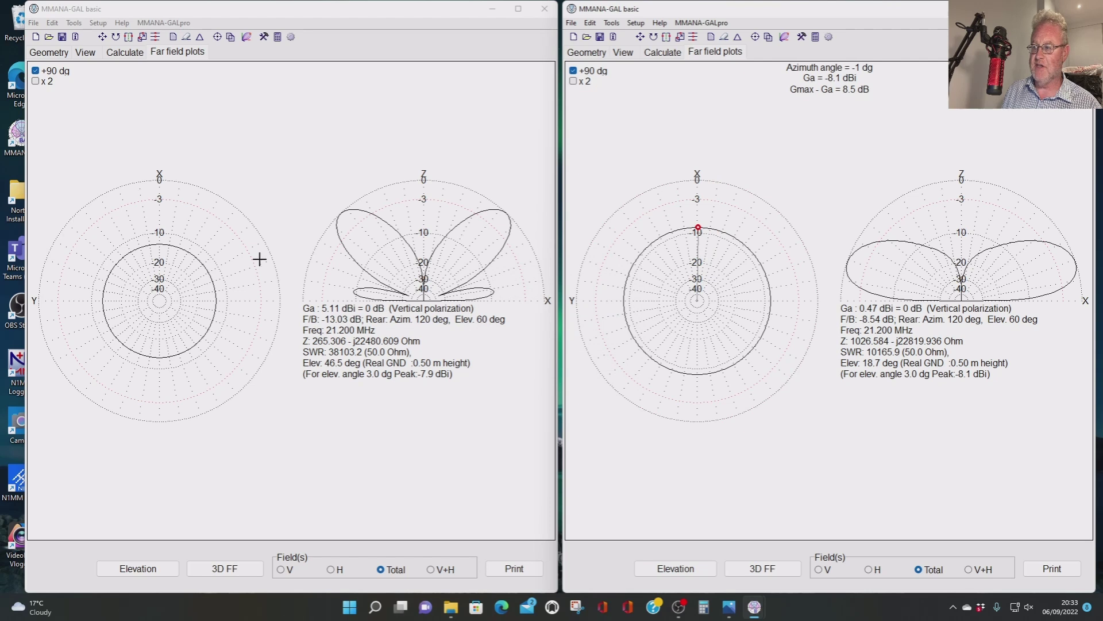
pyautogui.click(169, 255)
pyautogui.click(149, 247)
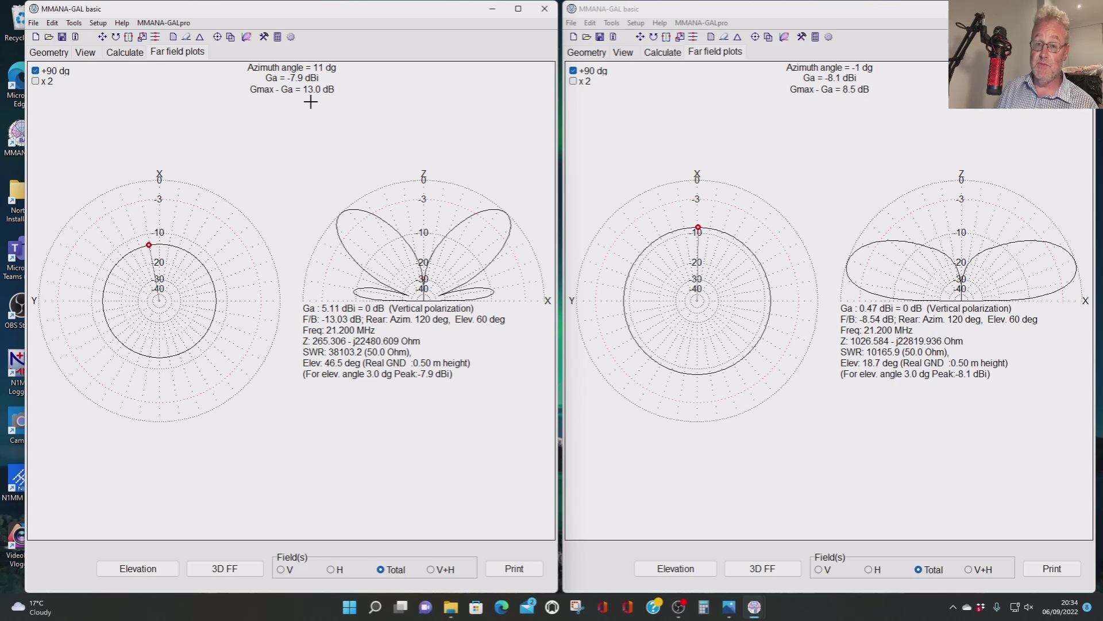
pyautogui.moveTo(154, 257)
pyautogui.mouseDown()
pyautogui.moveTo(159, 247)
pyautogui.moveTo(190, 264)
pyautogui.moveTo(147, 247)
pyautogui.moveTo(159, 250)
pyautogui.mouseUp()
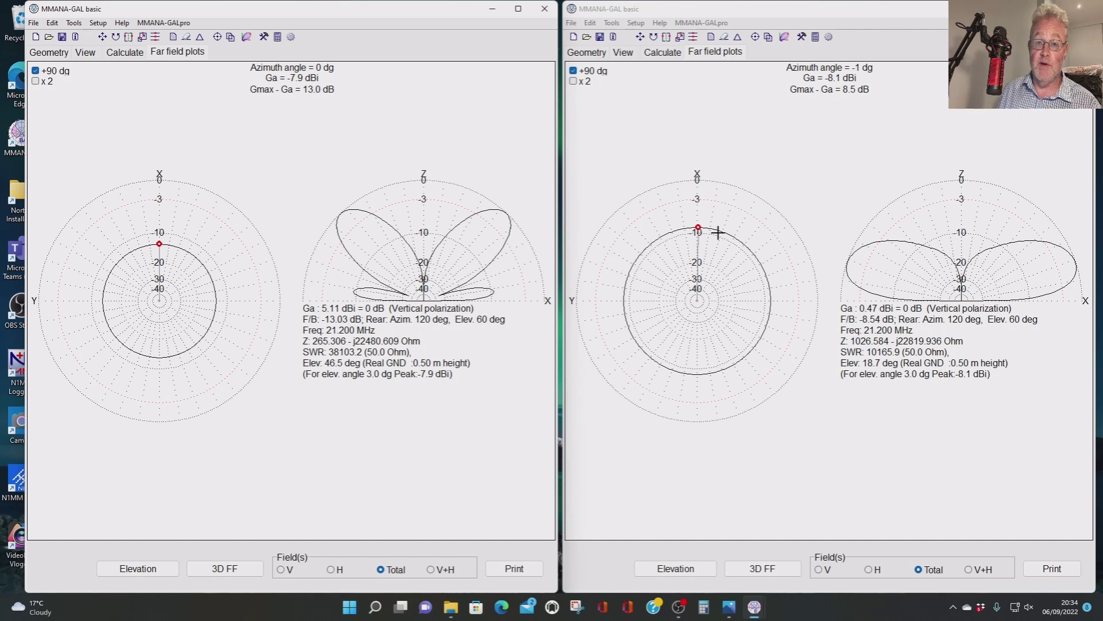
# Recalculate the left model at 28.500 MHz and show its far-field plots
pyautogui.click(125, 52)
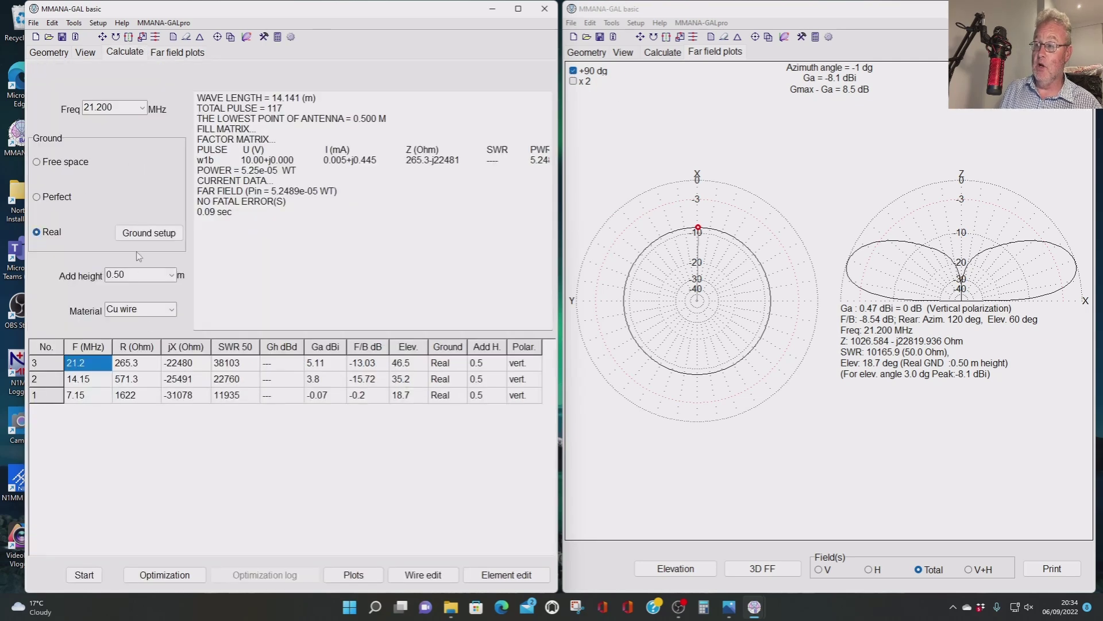
pyautogui.click(142, 107)
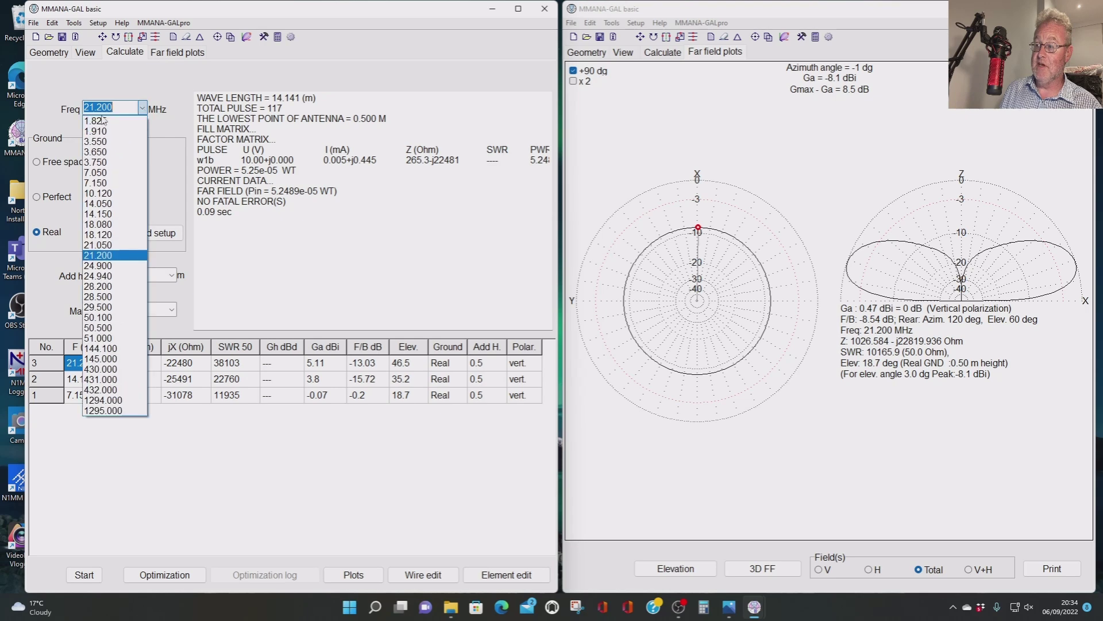
pyautogui.click(110, 305)
pyautogui.click(83, 575)
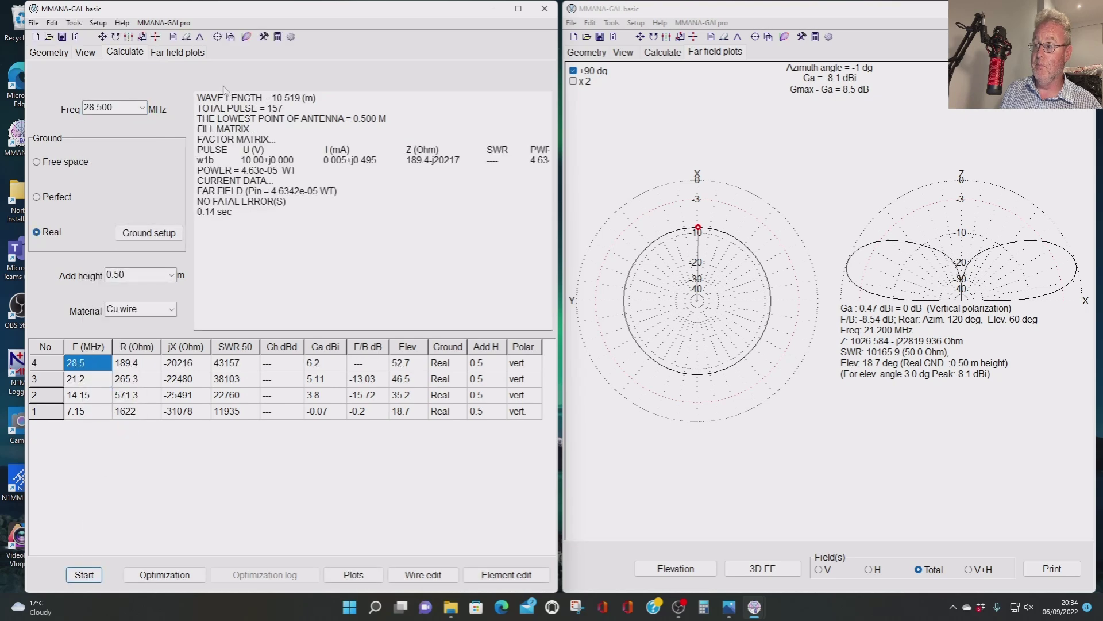
pyautogui.click(176, 53)
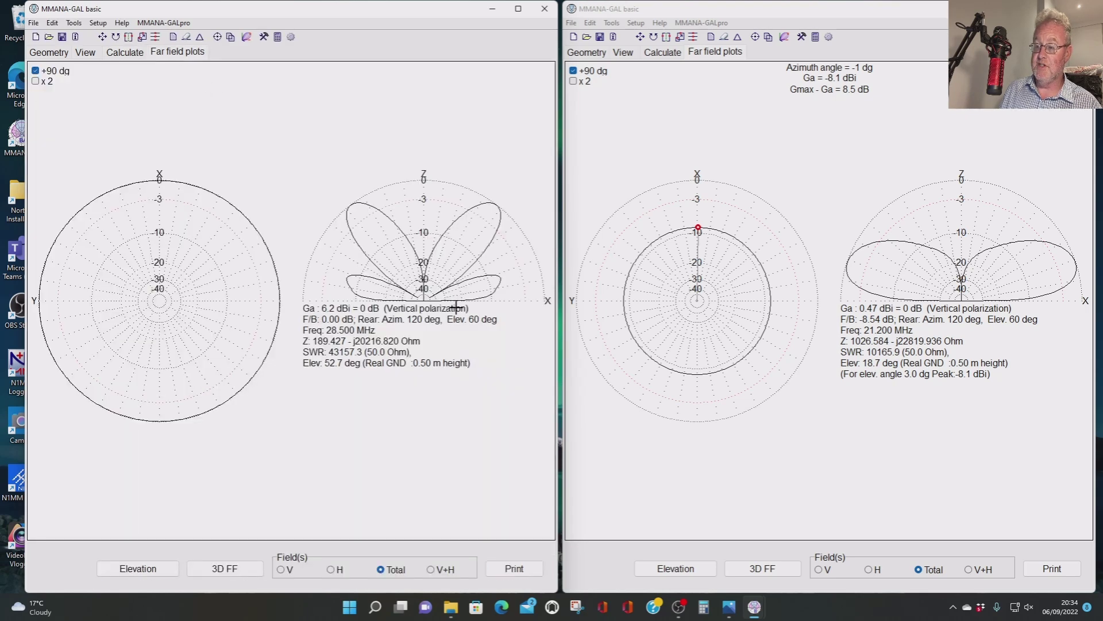
# Shorten the right model's vertical wire to a length of 5 m
pyautogui.click(623, 53)
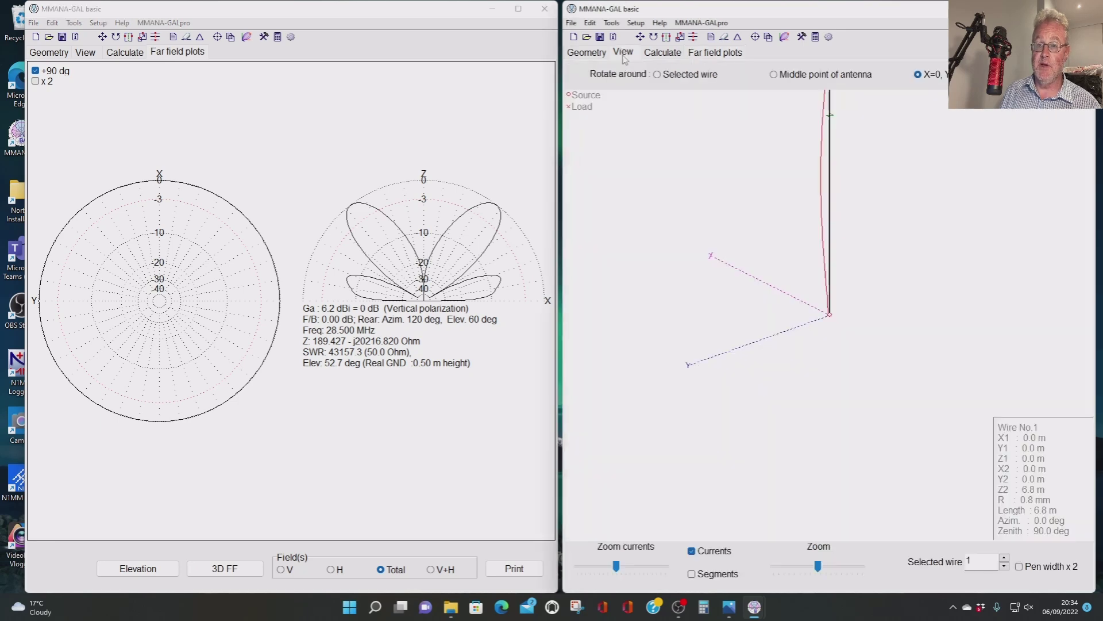
pyautogui.click(723, 37)
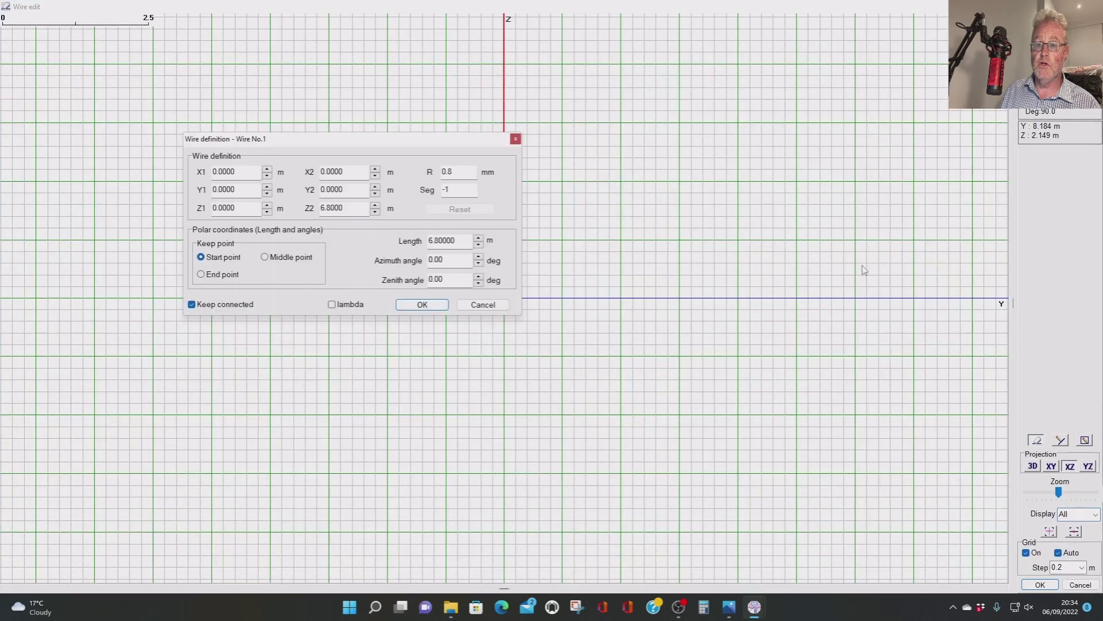
pyautogui.doubleClick(461, 242)
pyautogui.write('5')
pyautogui.click(442, 306)
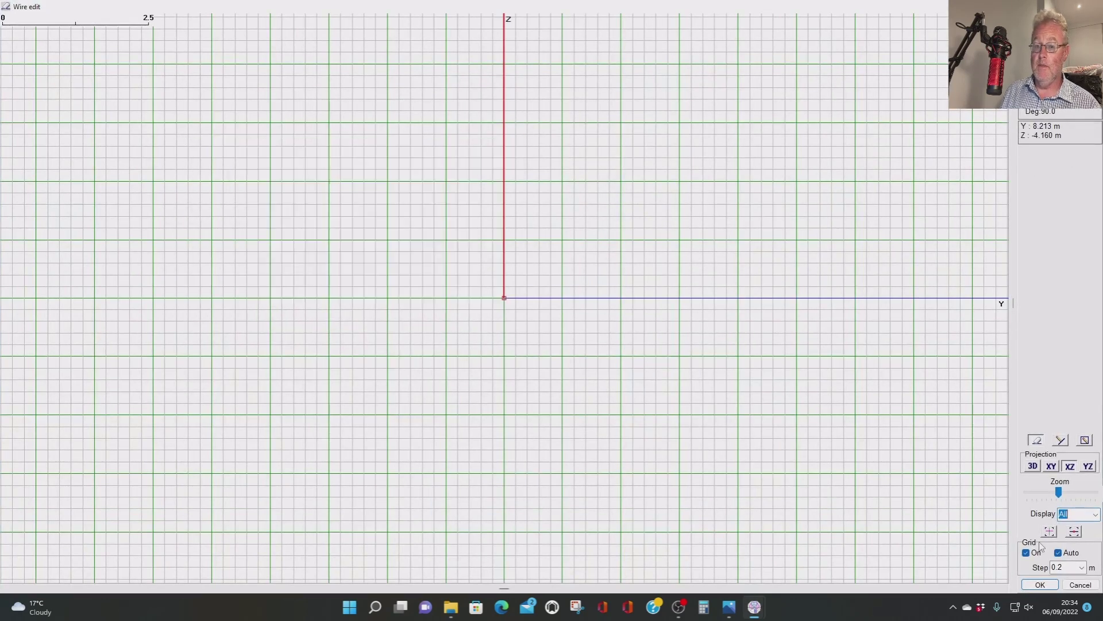
pyautogui.click(1041, 584)
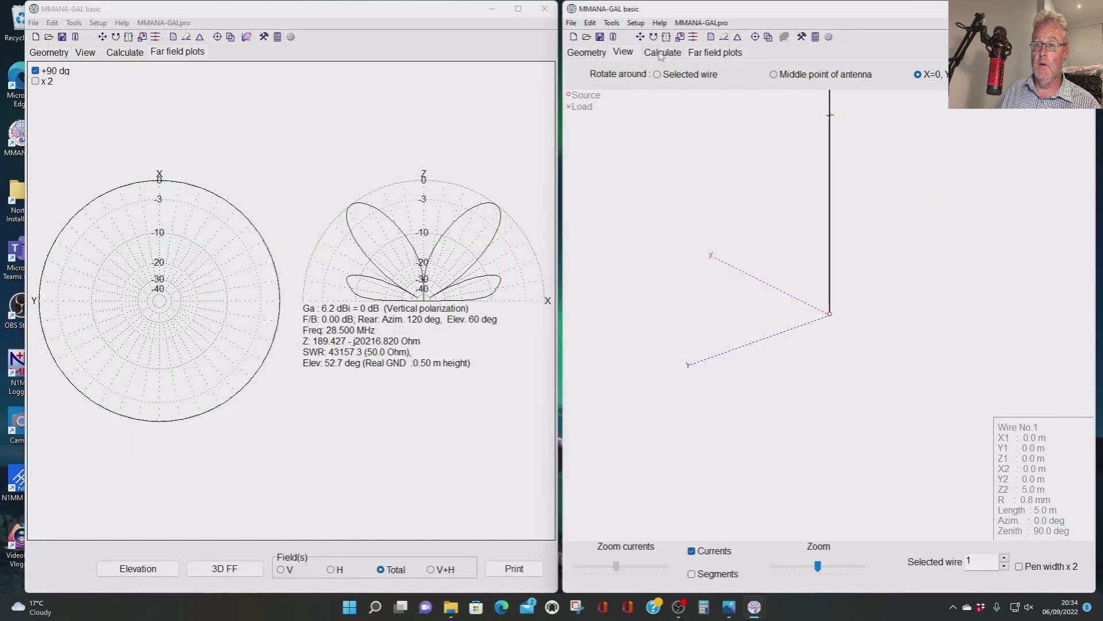
# Calculate the right model at 28.500 MHz and display its far-field plots (0.62 dBi)
pyautogui.click(661, 53)
pyautogui.click(680, 108)
pyautogui.click(636, 296)
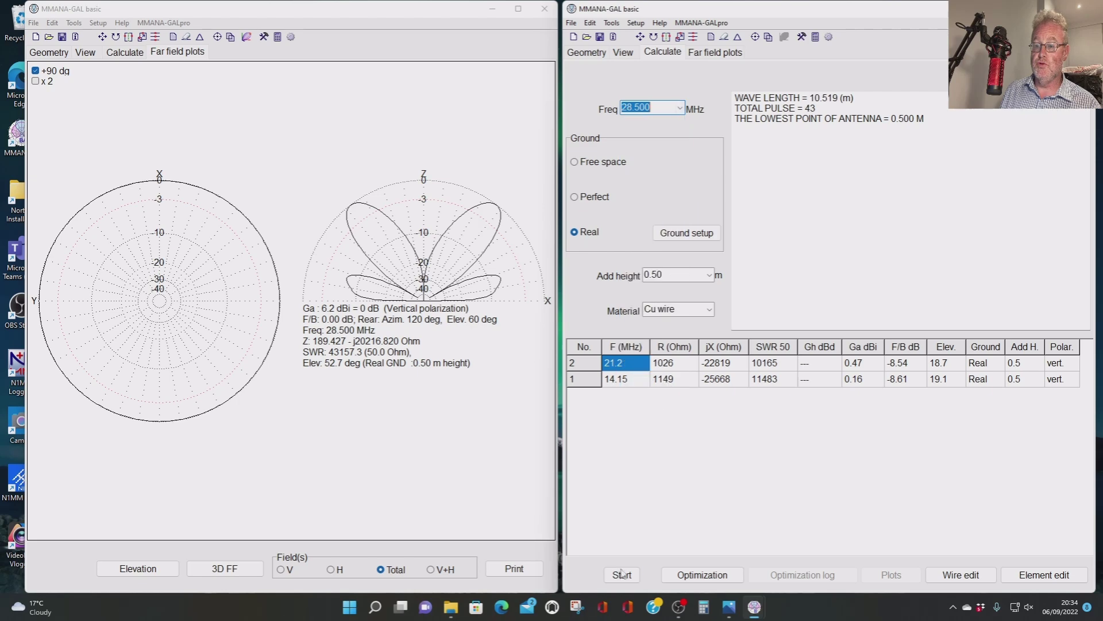
pyautogui.click(622, 575)
pyautogui.click(727, 53)
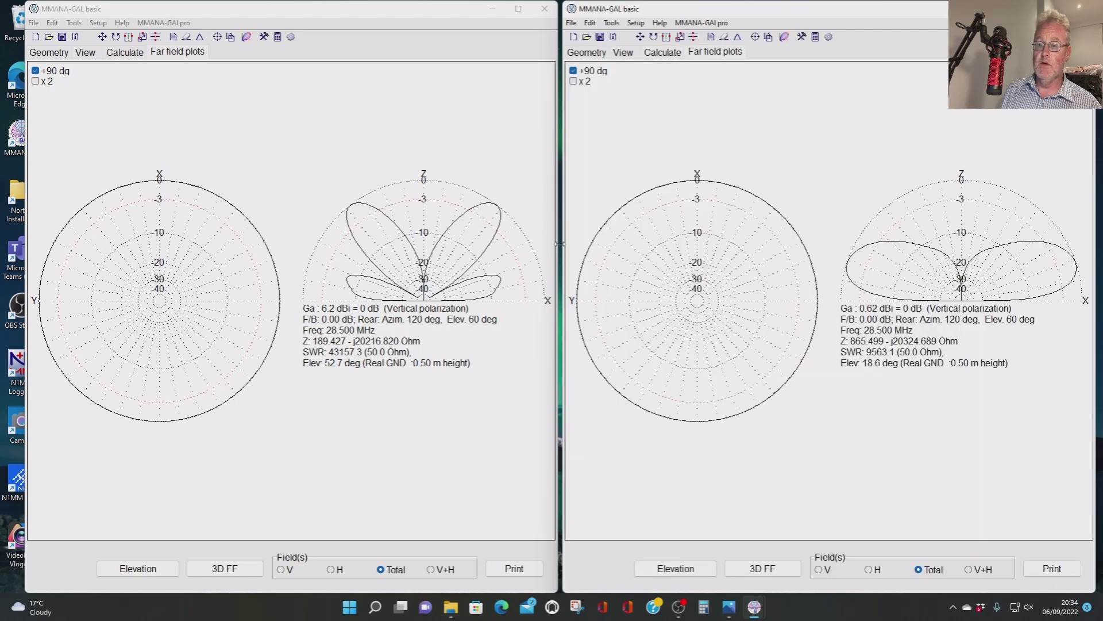
# Cut the right azimuth plot at 5° elevation and read its -4.5 dBi peak
pyautogui.click(693, 575)
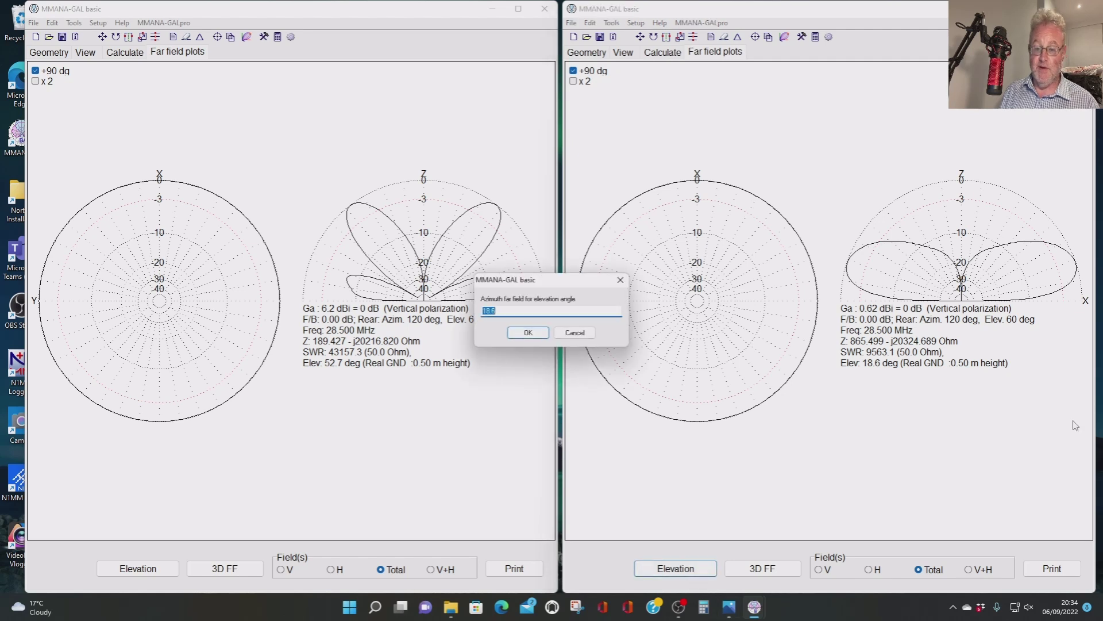
pyautogui.write('5')
pyautogui.press('Return')
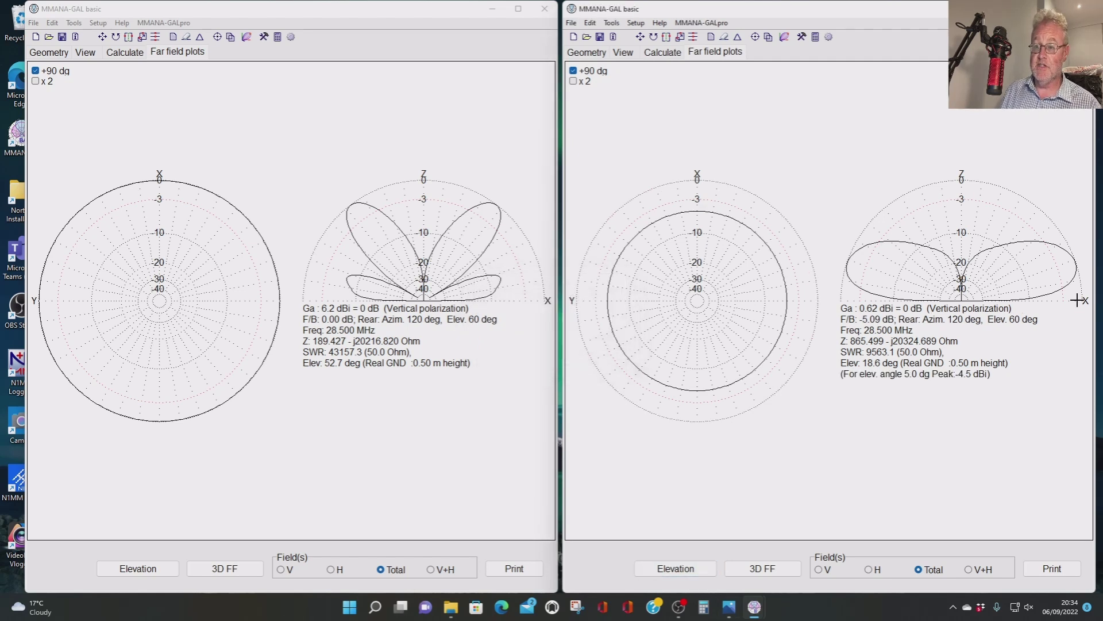
pyautogui.moveTo(700, 216)
pyautogui.mouseDown()
pyautogui.moveTo(735, 225)
pyautogui.moveTo(694, 218)
pyautogui.mouseUp()
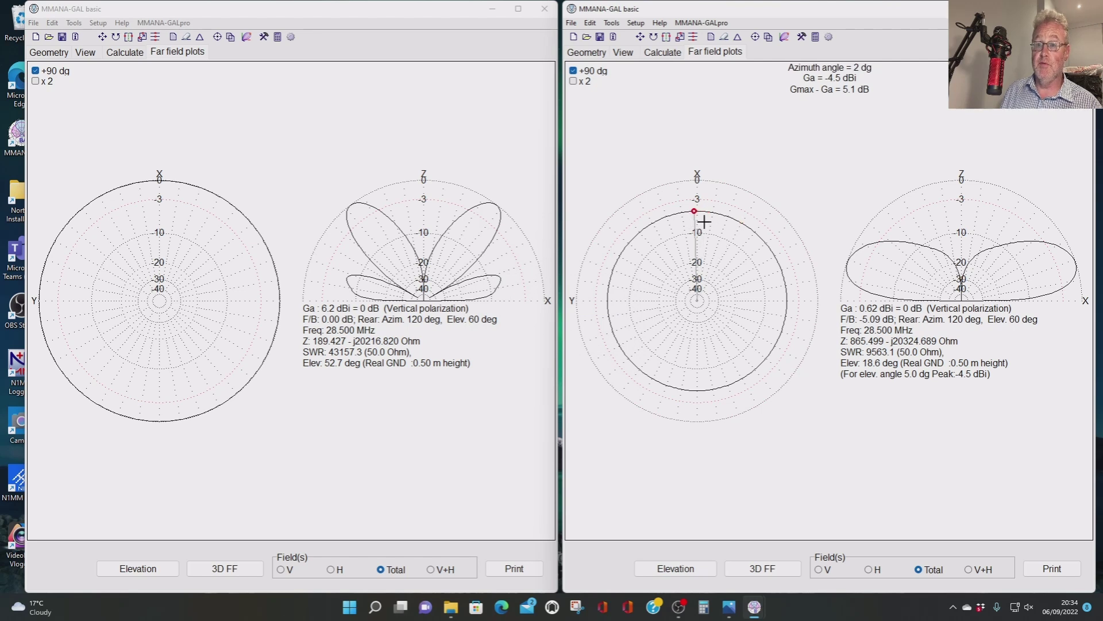
# Cut the left azimuth plot at 5° elevation and read about -4.1 dBi near 0° azimuth
pyautogui.click(146, 571)
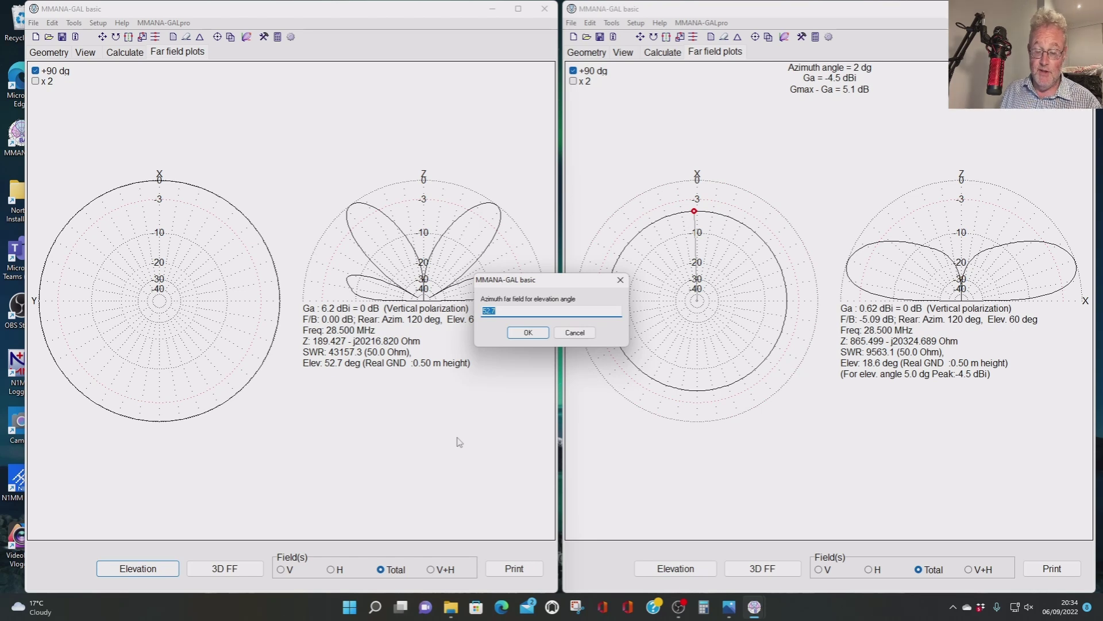
pyautogui.write('5')
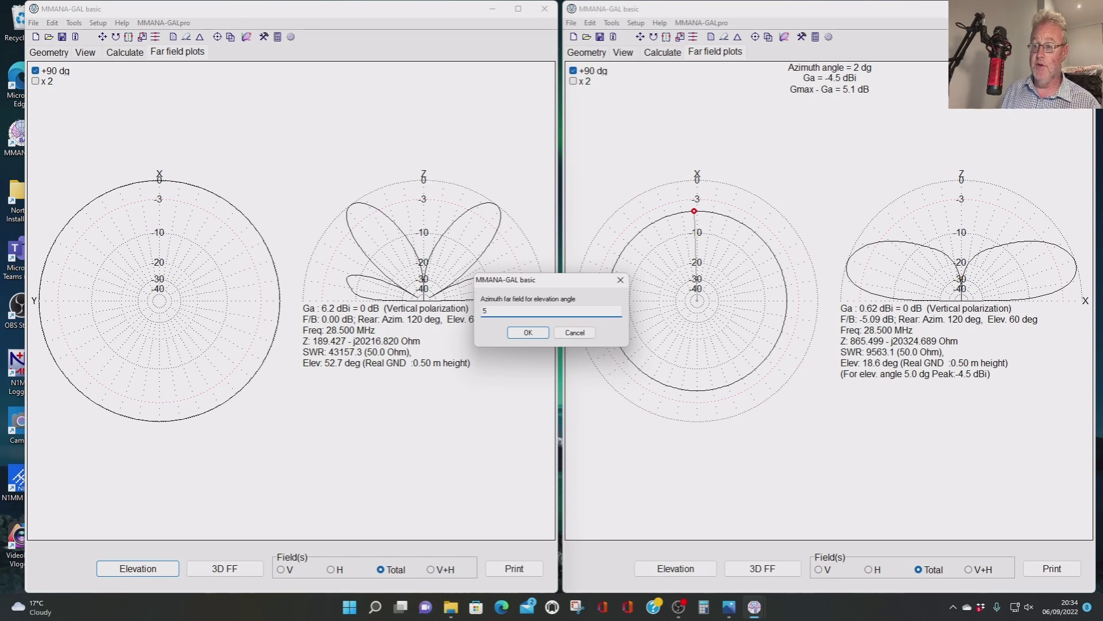
pyautogui.click(528, 333)
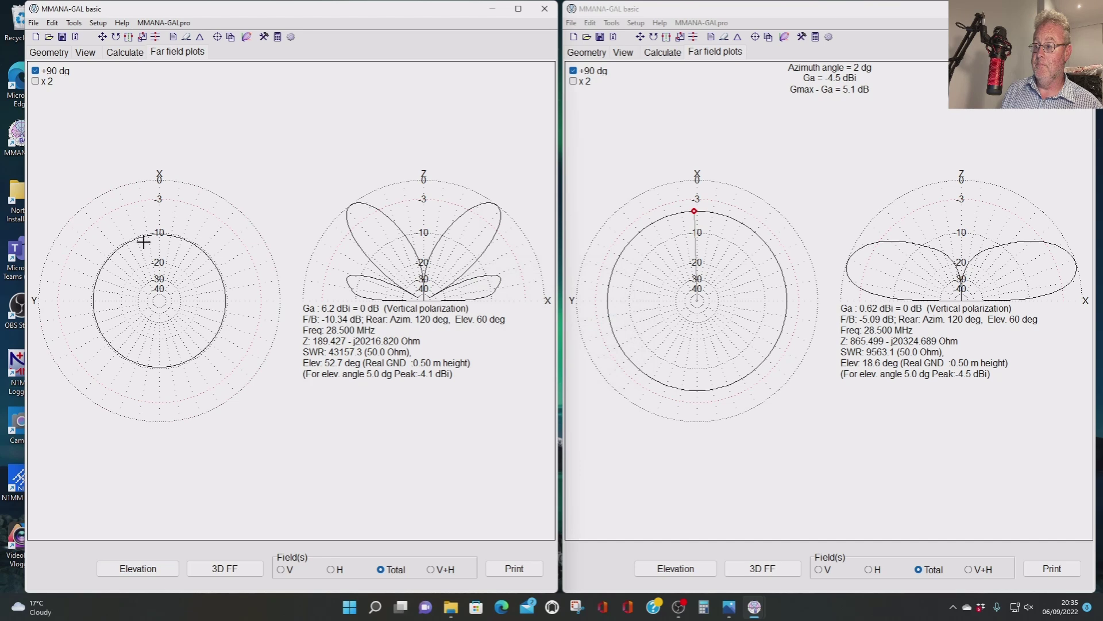
pyautogui.click(197, 244)
pyautogui.click(160, 235)
pyautogui.click(159, 234)
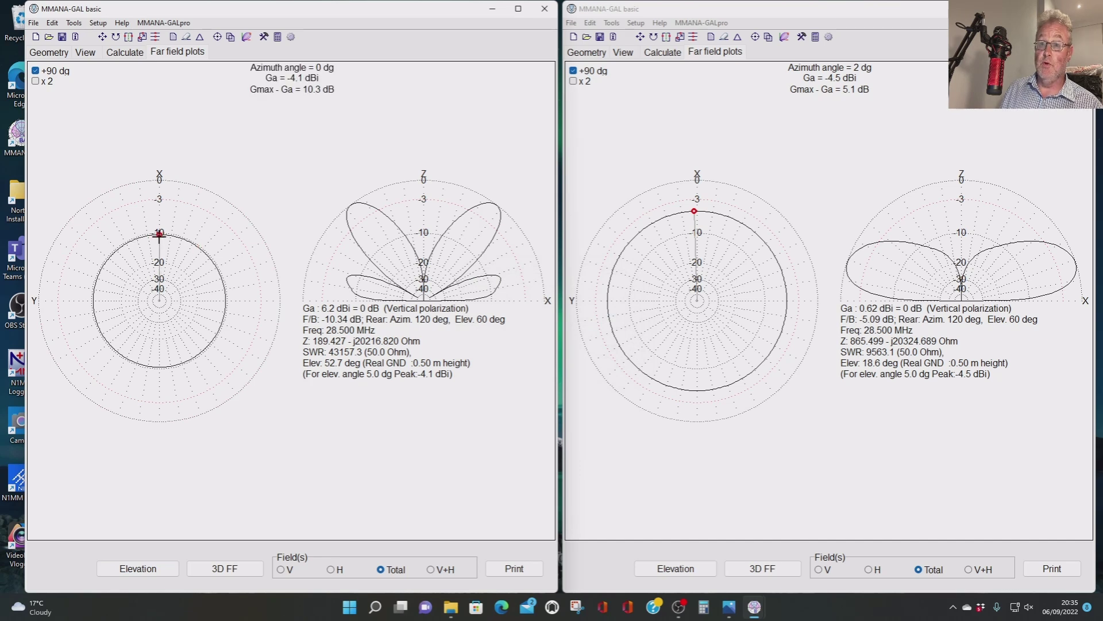
pyautogui.click(161, 235)
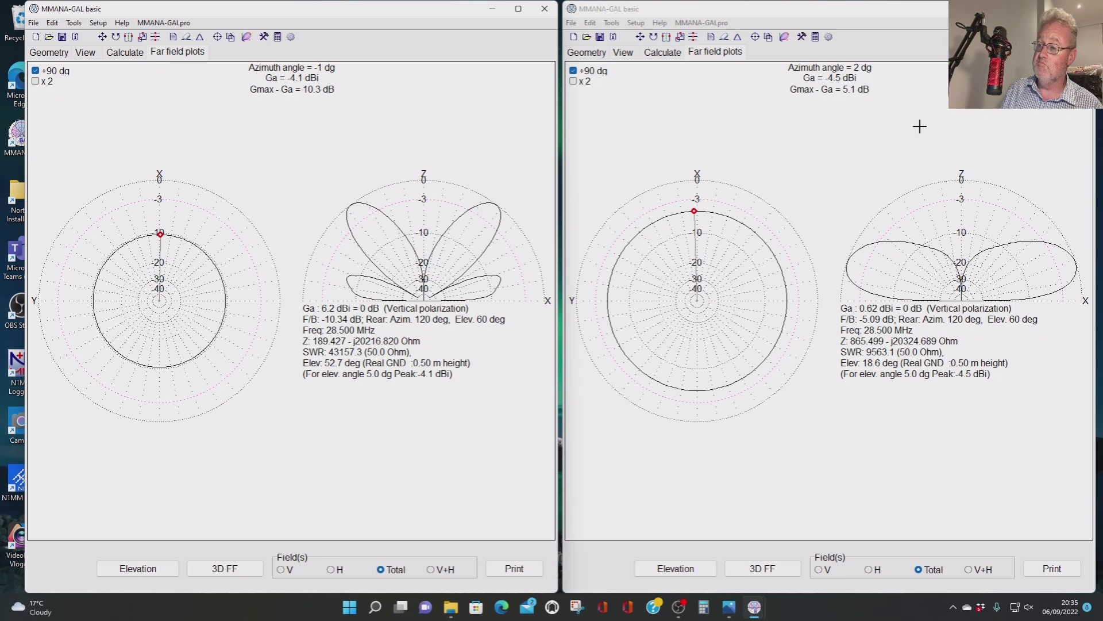
# Set both azimuth plots to 10° elevation and read each model's gain
pyautogui.click(694, 566)
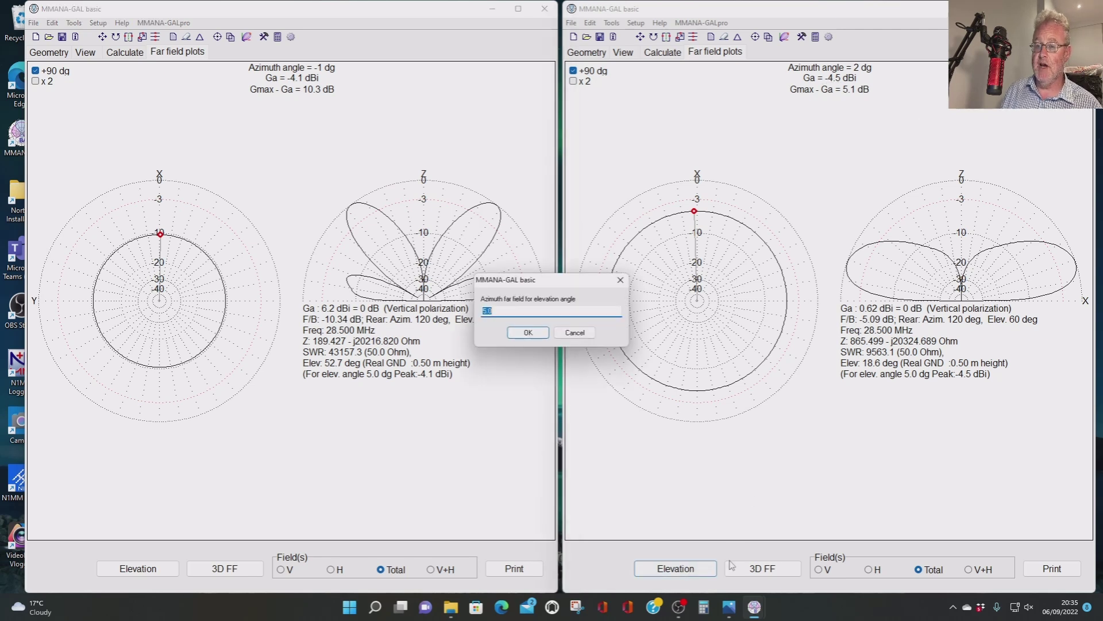
pyautogui.write('10')
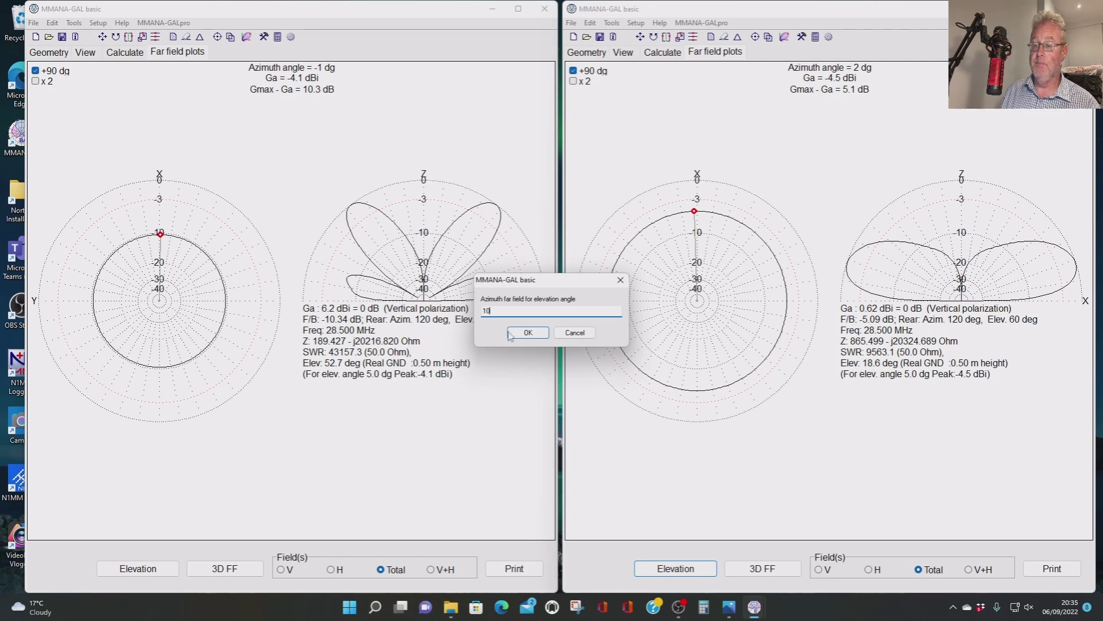
pyautogui.click(517, 334)
pyautogui.click(685, 201)
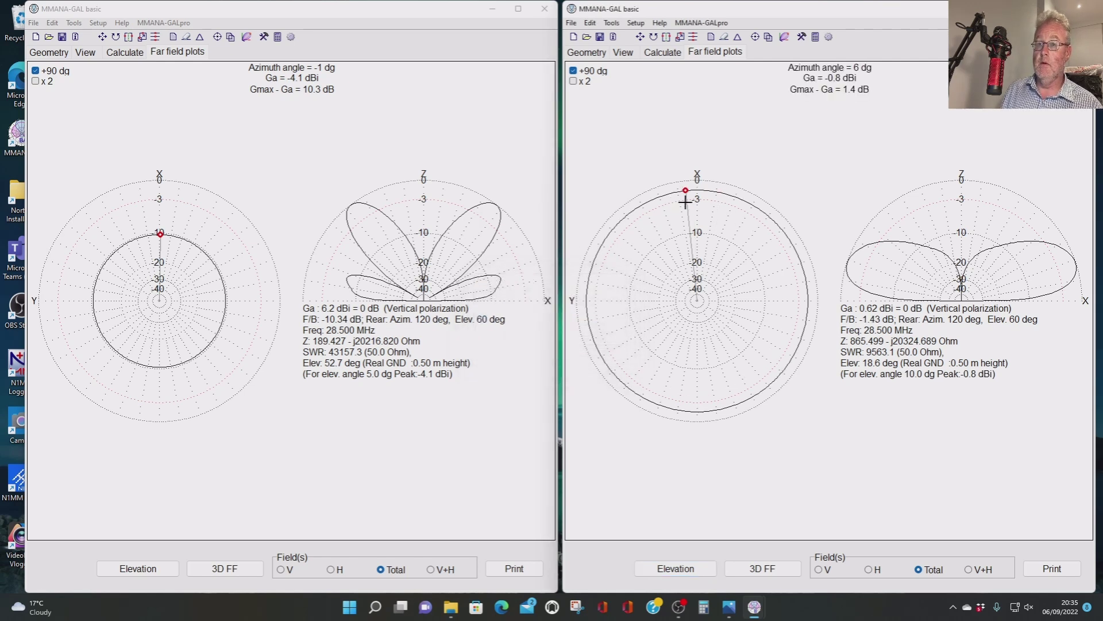
pyautogui.click(138, 569)
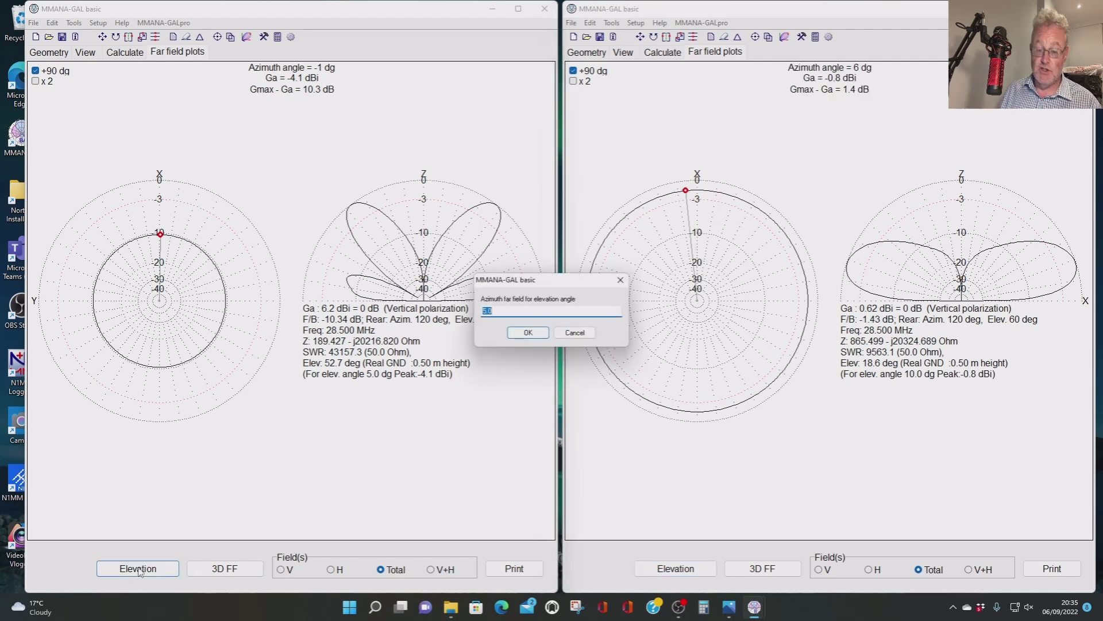
pyautogui.write('10')
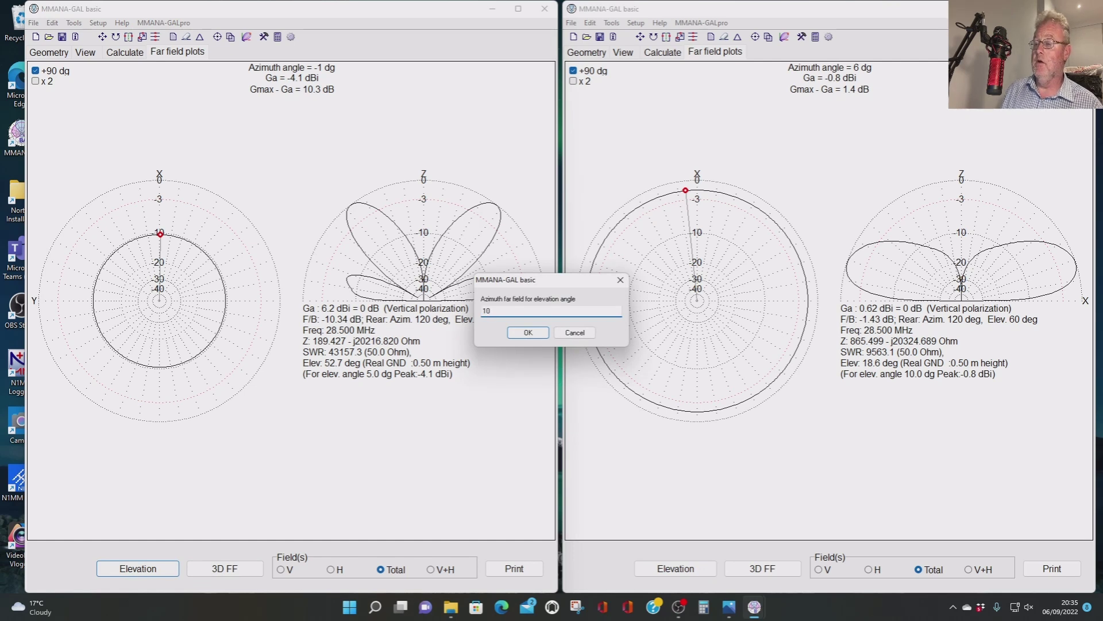
pyautogui.click(518, 337)
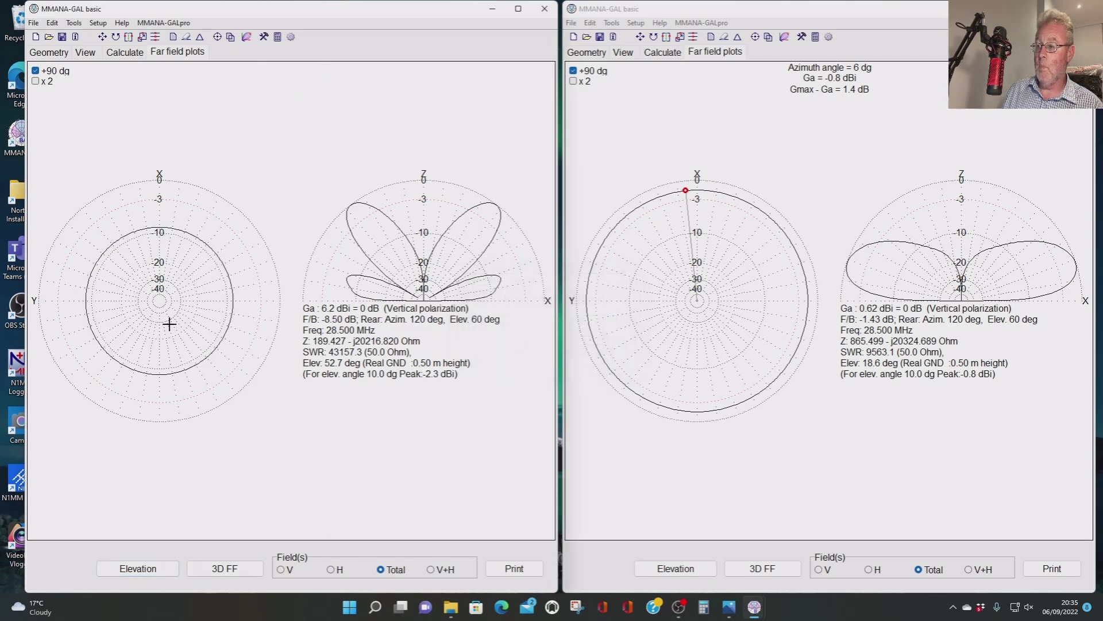
pyautogui.moveTo(167, 316)
pyautogui.mouseDown()
pyautogui.moveTo(217, 295)
pyautogui.moveTo(155, 246)
pyautogui.moveTo(173, 242)
pyautogui.moveTo(154, 242)
pyautogui.mouseUp()
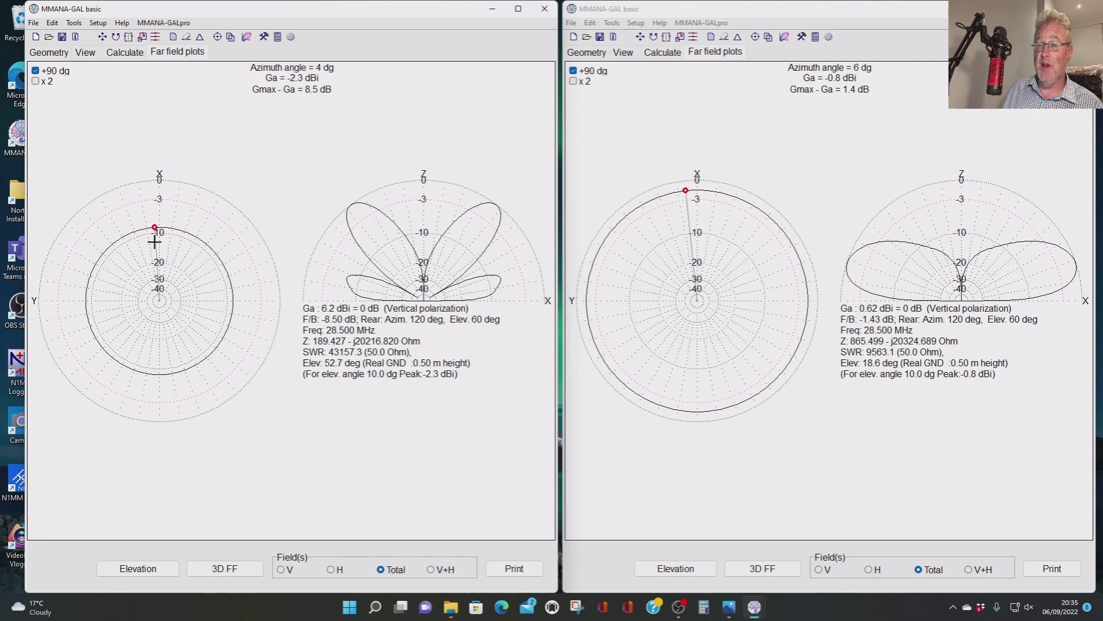
# Set both azimuth plots to 15° elevation, reading 0.4 dBi right and -0.9 dBi left
pyautogui.click(682, 572)
pyautogui.write('15')
pyautogui.click(533, 333)
pyautogui.click(742, 208)
pyautogui.moveTo(742, 209); pyautogui.dragTo(696, 187)
pyautogui.click(159, 569)
pyautogui.write('15')
pyautogui.click(529, 332)
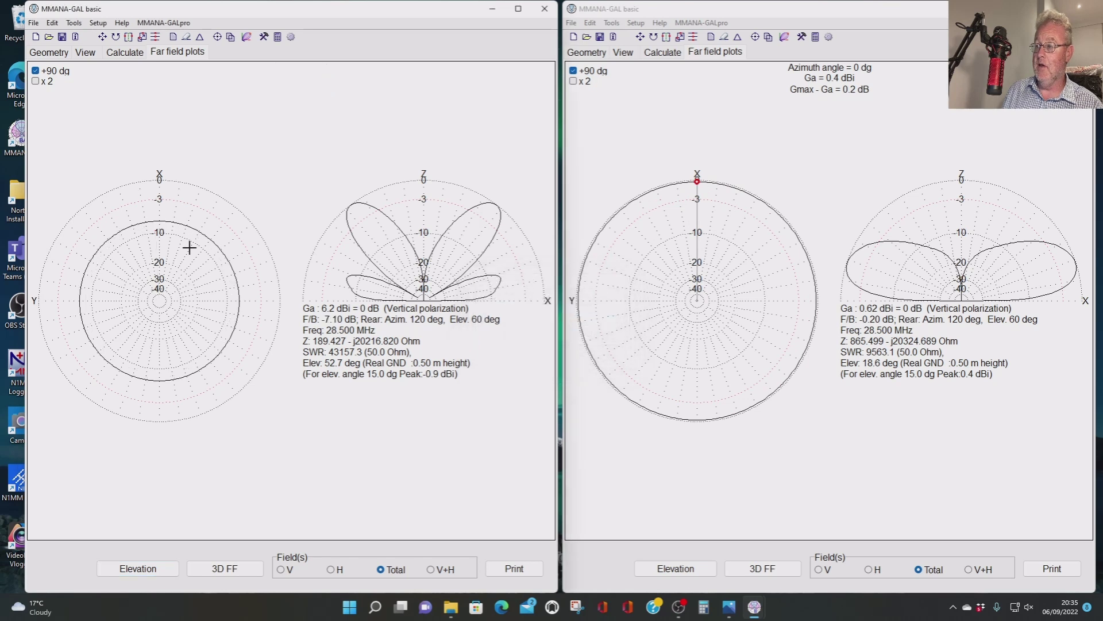
pyautogui.click(183, 231)
pyautogui.moveTo(183, 231)
pyautogui.mouseDown()
pyautogui.moveTo(149, 227)
pyautogui.moveTo(161, 223)
pyautogui.mouseUp()
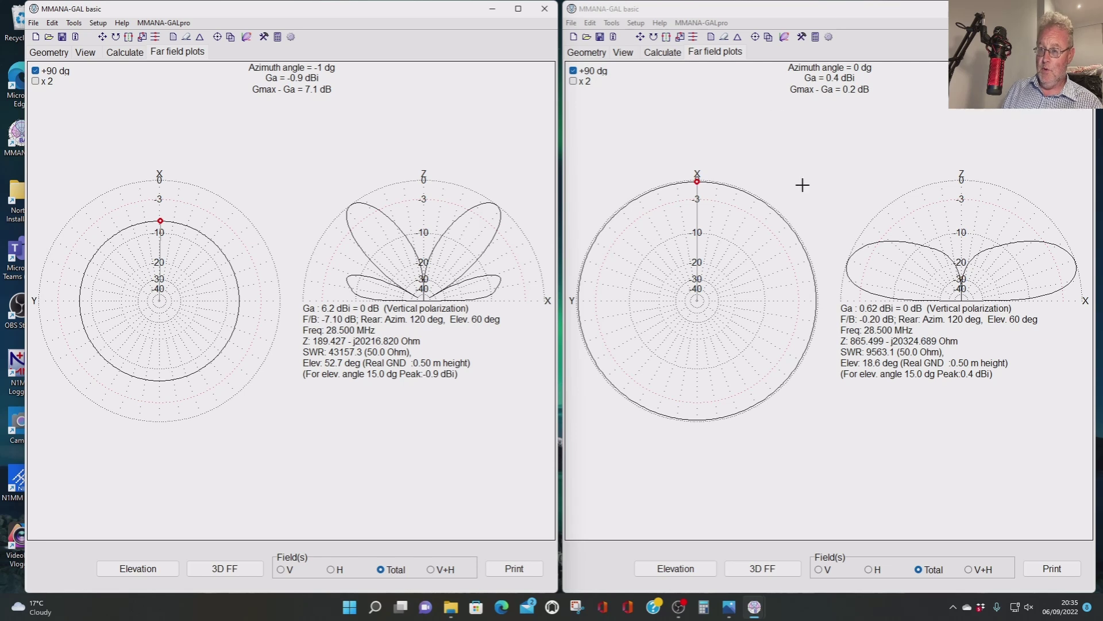
# Cut the left and right azimuth plots at 3° elevation (-6.9 and -7.9 dBi)
pyautogui.click(131, 569)
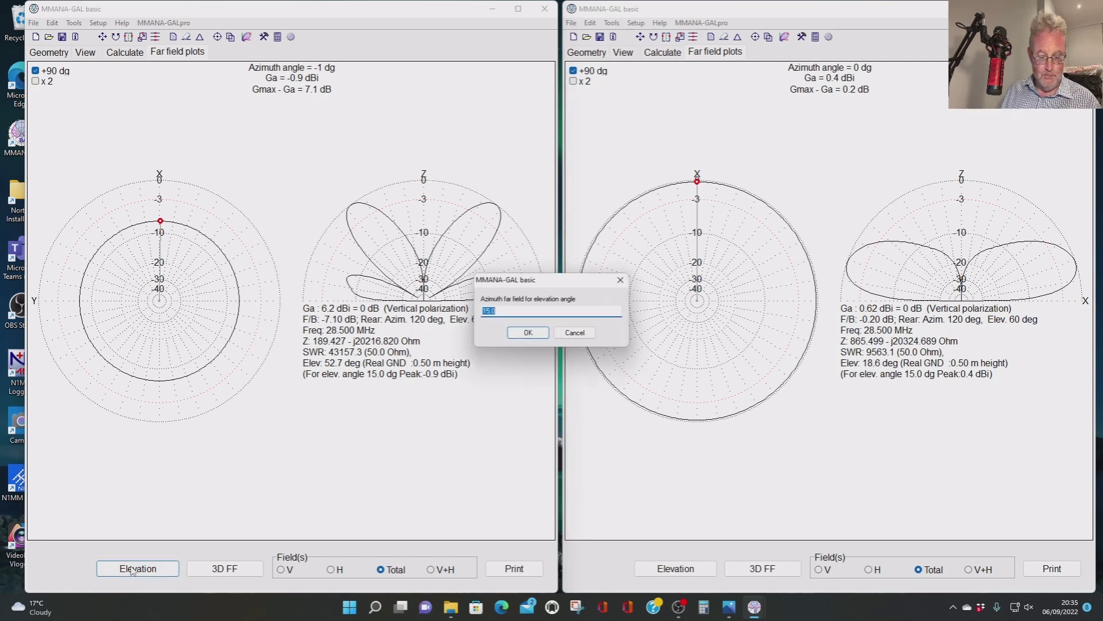
pyautogui.write('3')
pyautogui.click(525, 332)
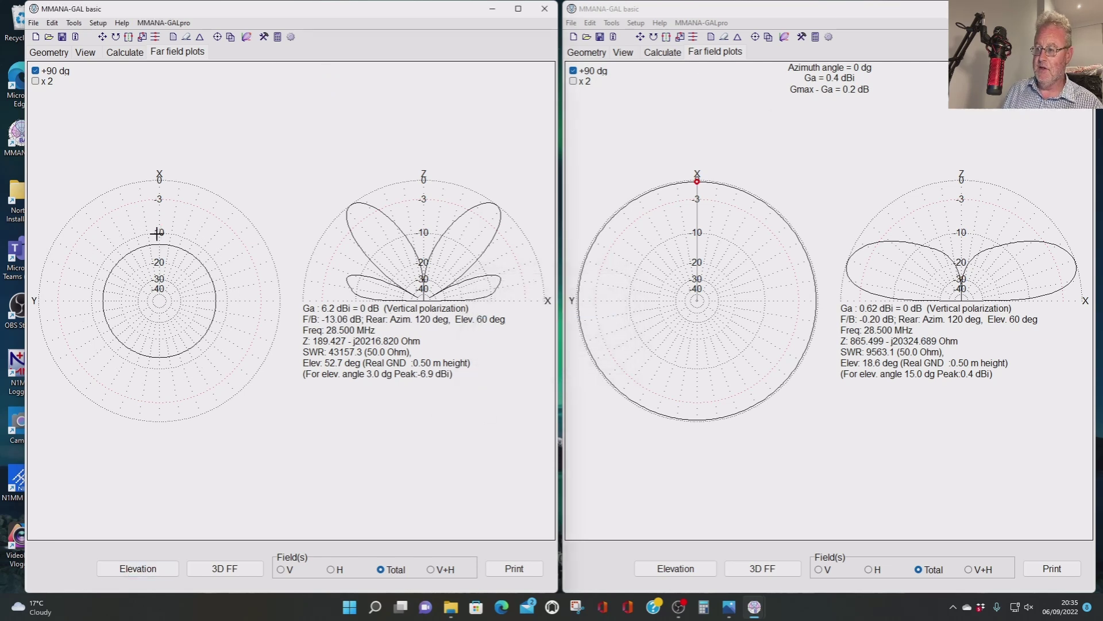
pyautogui.click(675, 569)
pyautogui.write('3')
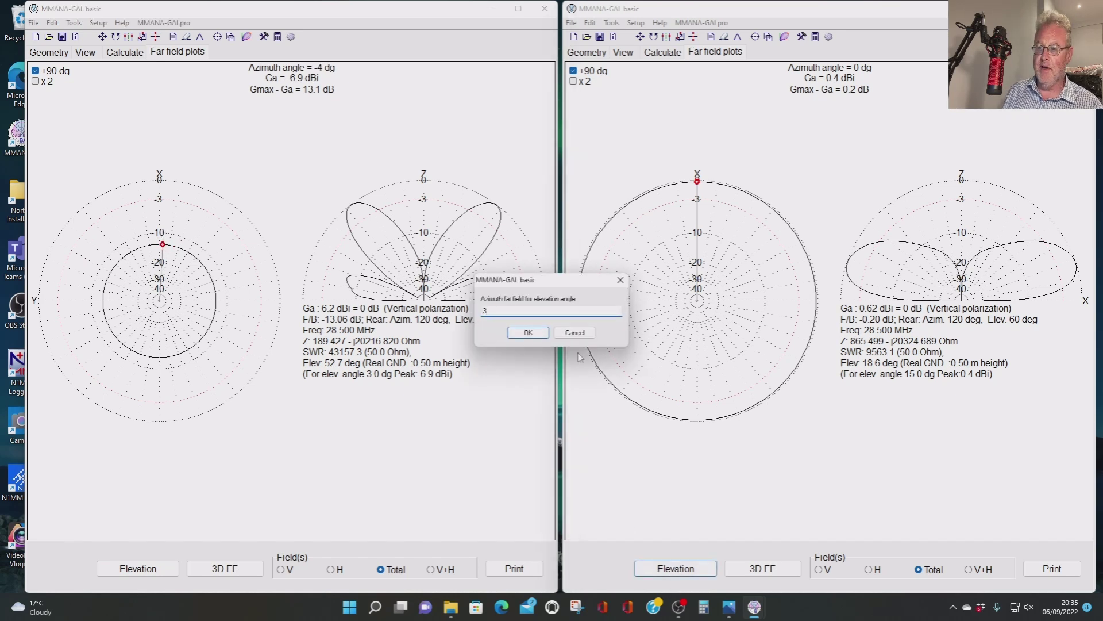
pyautogui.click(527, 332)
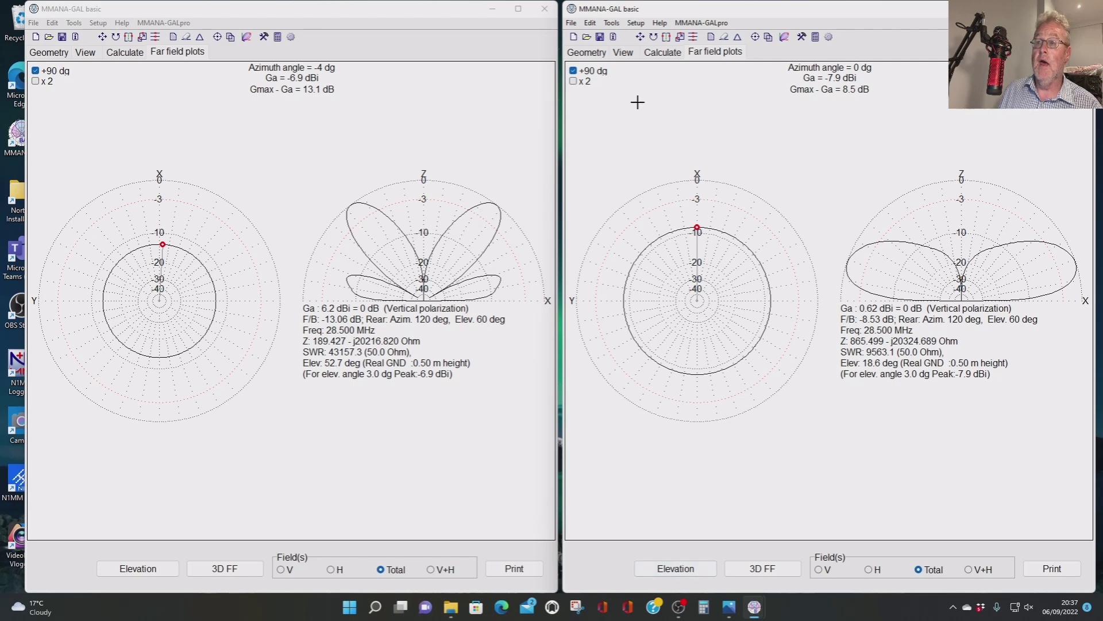
# Enlarge the current curves in the right 5 m and left 20 m wire views
pyautogui.click(629, 53)
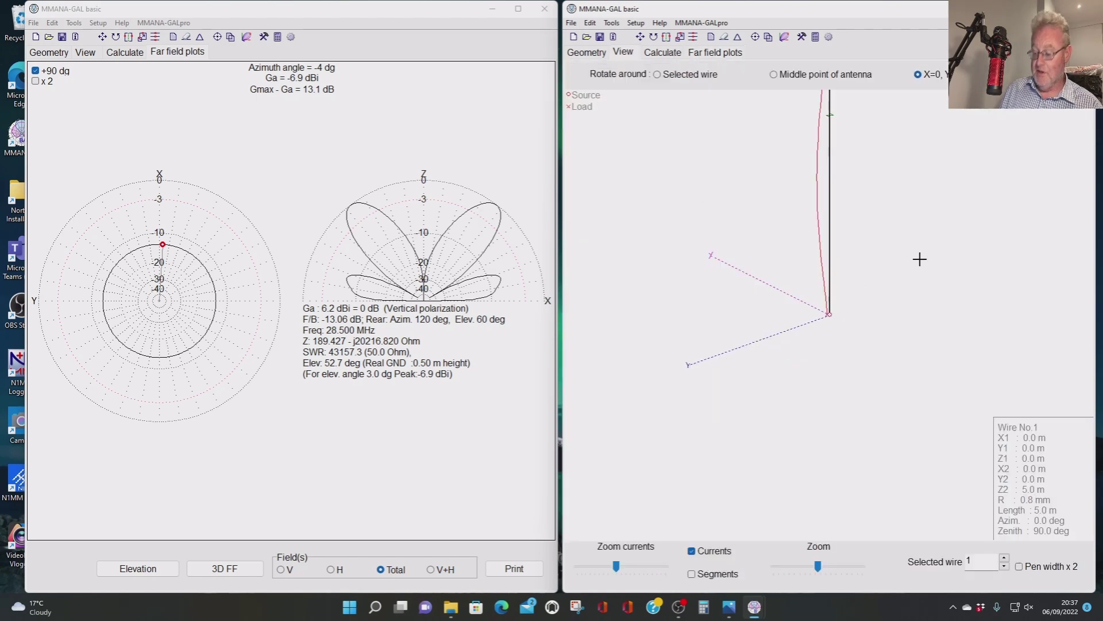
pyautogui.moveTo(924, 229); pyautogui.dragTo(903, 304)
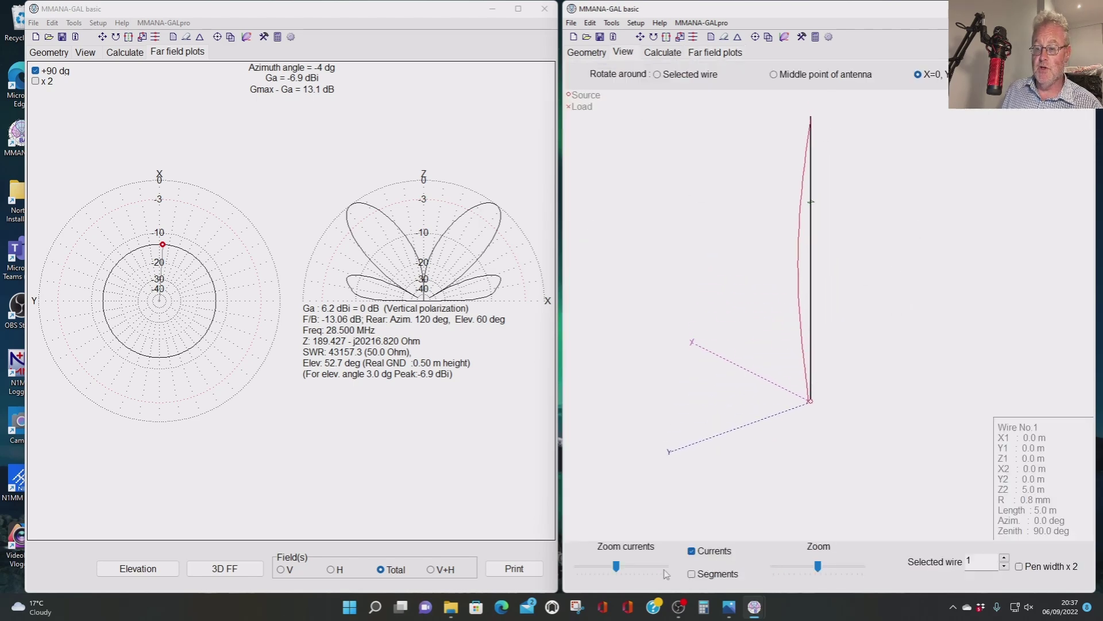
pyautogui.moveTo(615, 566); pyautogui.dragTo(633, 566)
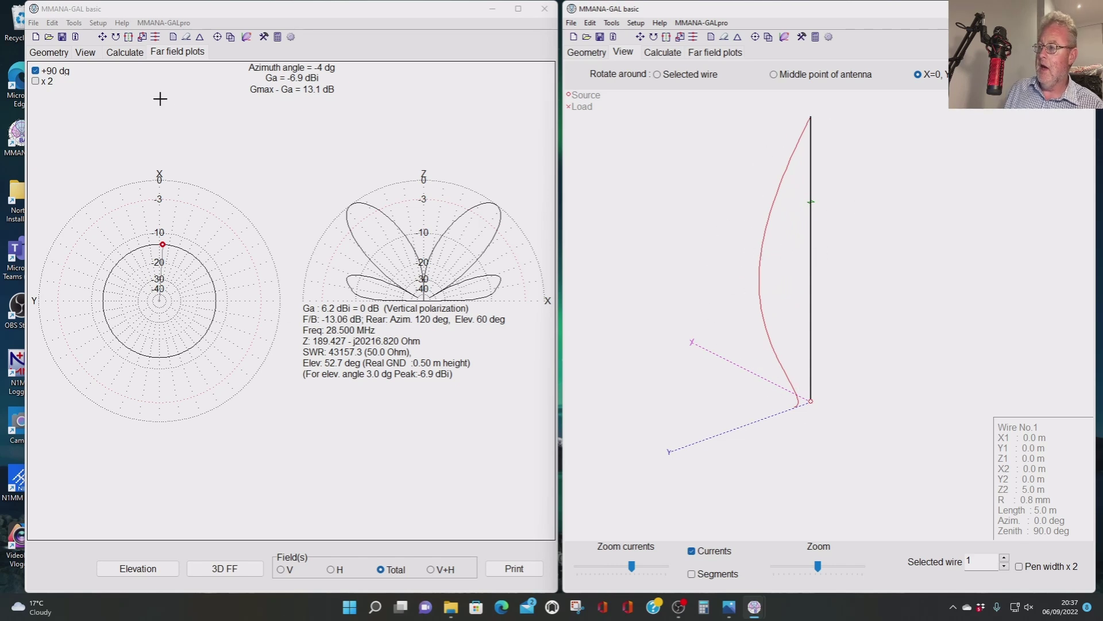
pyautogui.click(92, 53)
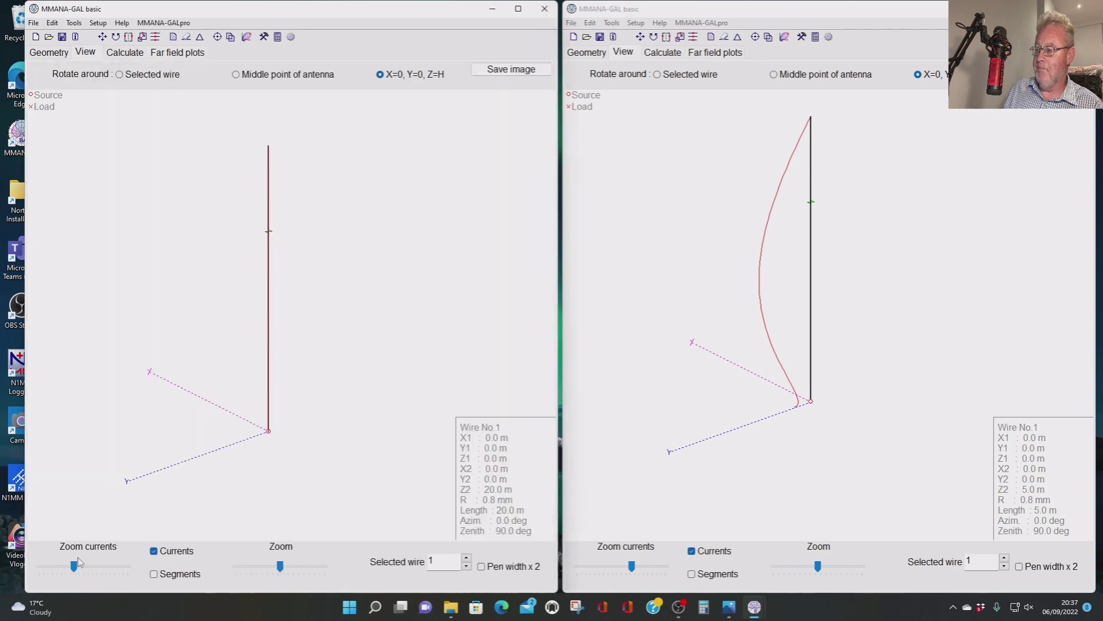
pyautogui.moveTo(74, 571); pyautogui.dragTo(138, 572)
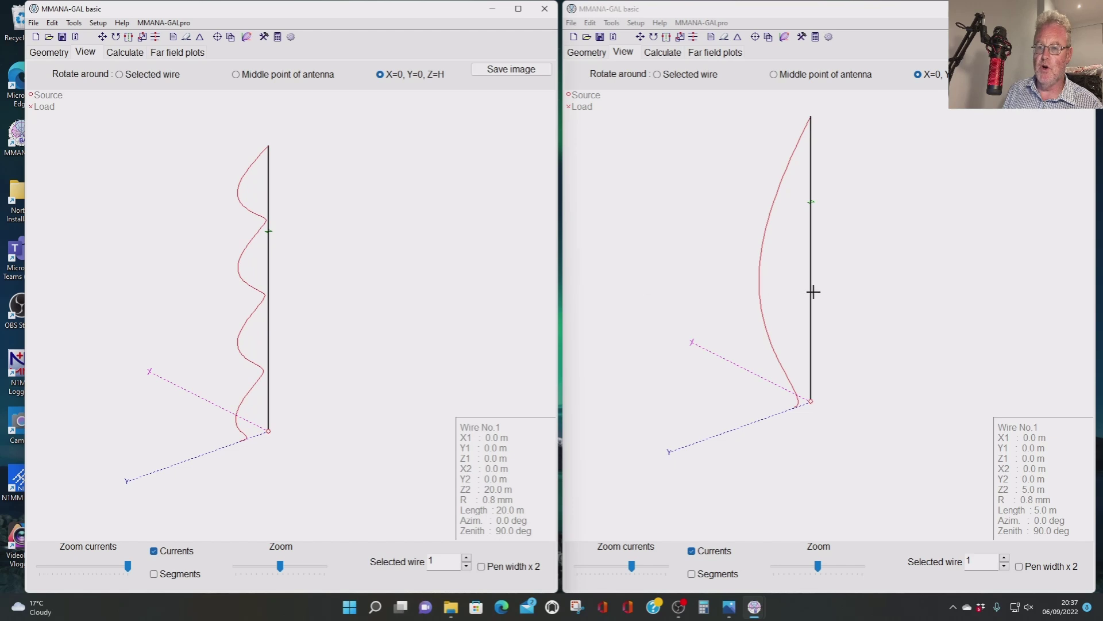